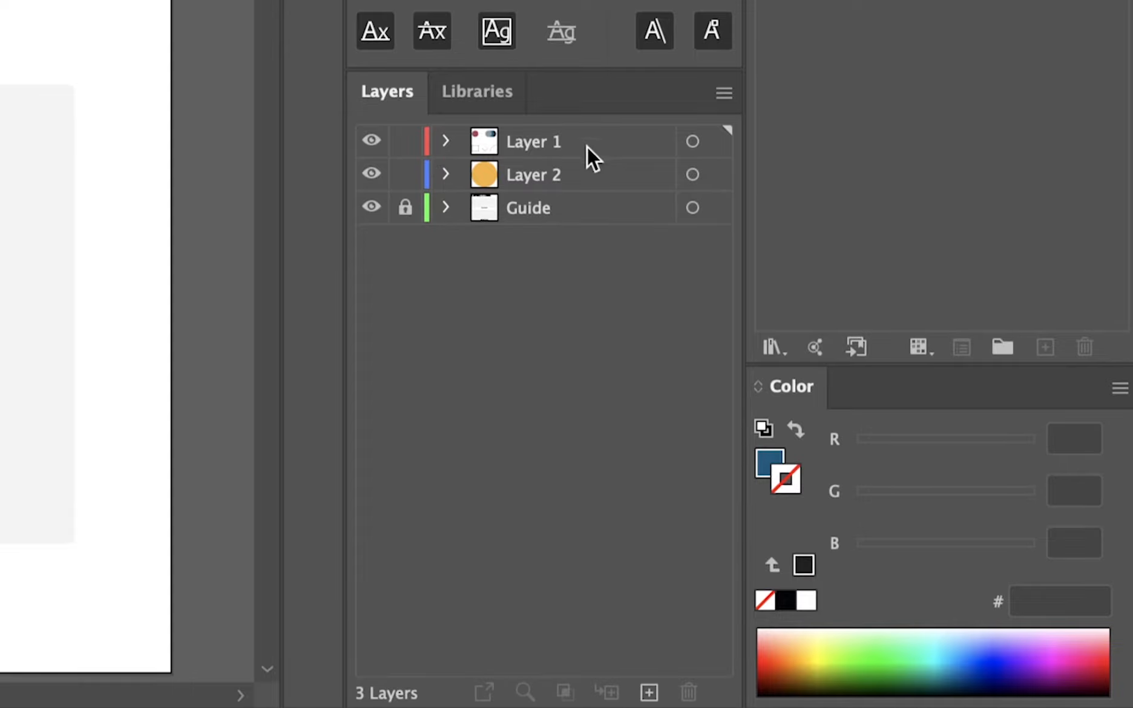
- Expand Layer 1 and Layer 2 and examine the rectangle and ellipse objects they contain
{"action": "left_click", "coordinate": [587, 174]}
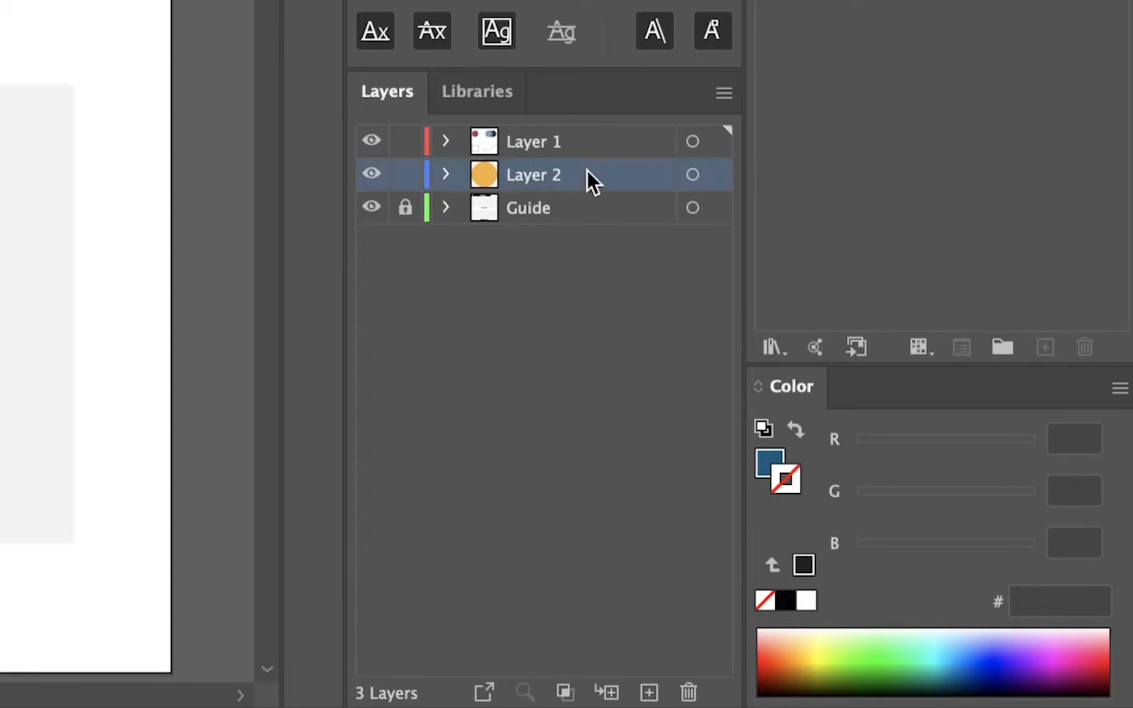
{"action": "left_click", "coordinate": [447, 141]}
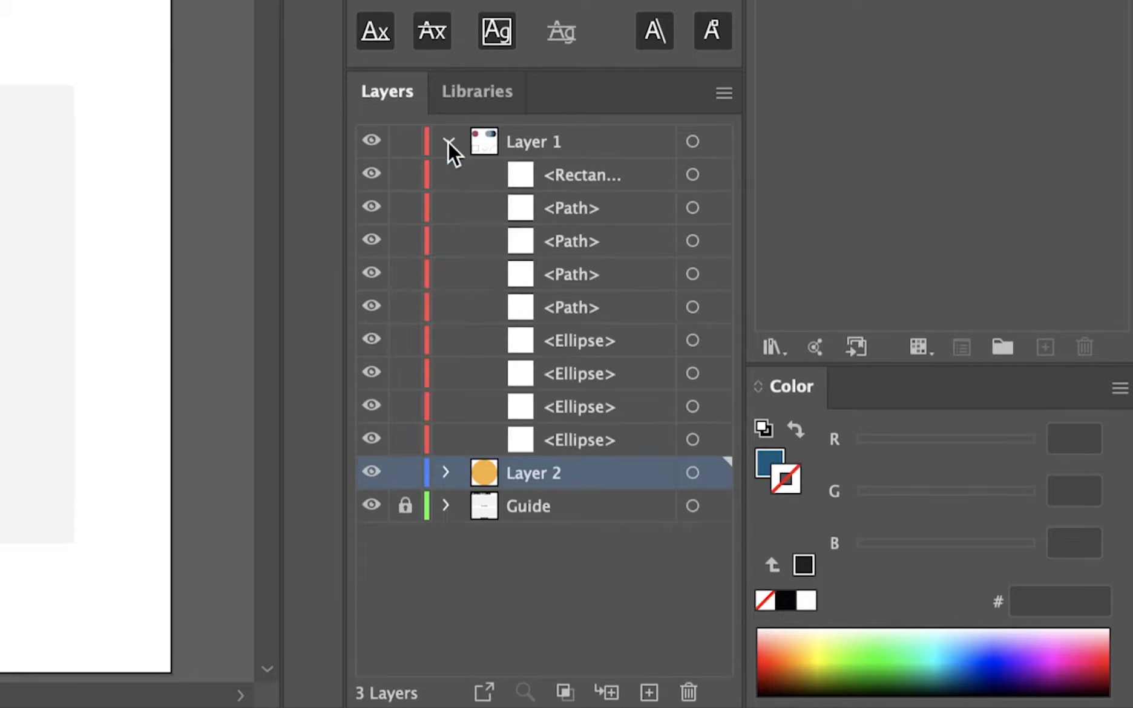
{"action": "left_click", "coordinate": [447, 473]}
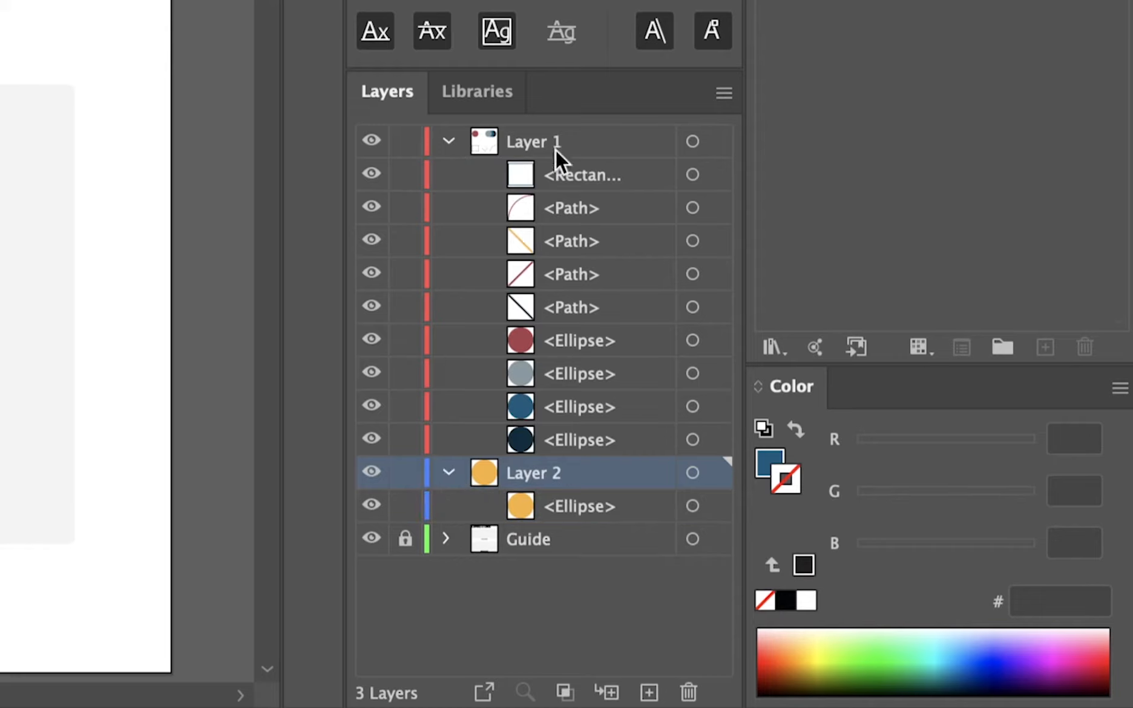
{"action": "left_click", "coordinate": [596, 179]}
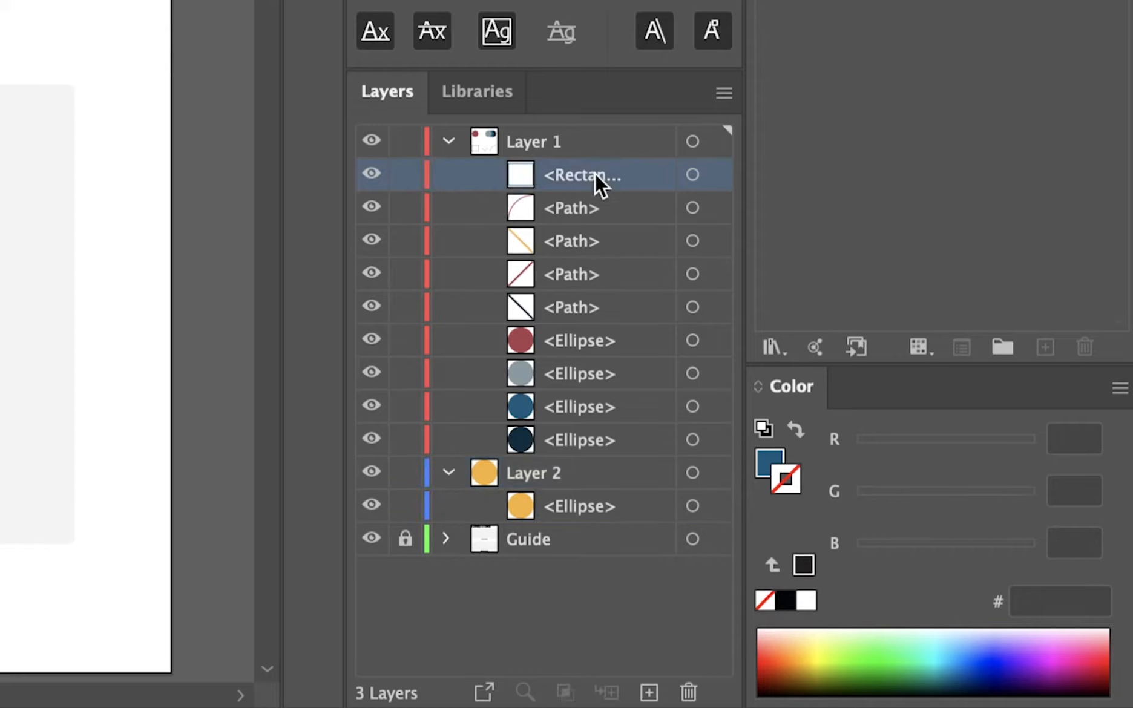
{"action": "left_click", "coordinate": [605, 448]}
{"action": "left_click", "coordinate": [604, 417]}
{"action": "left_click", "coordinate": [603, 383]}
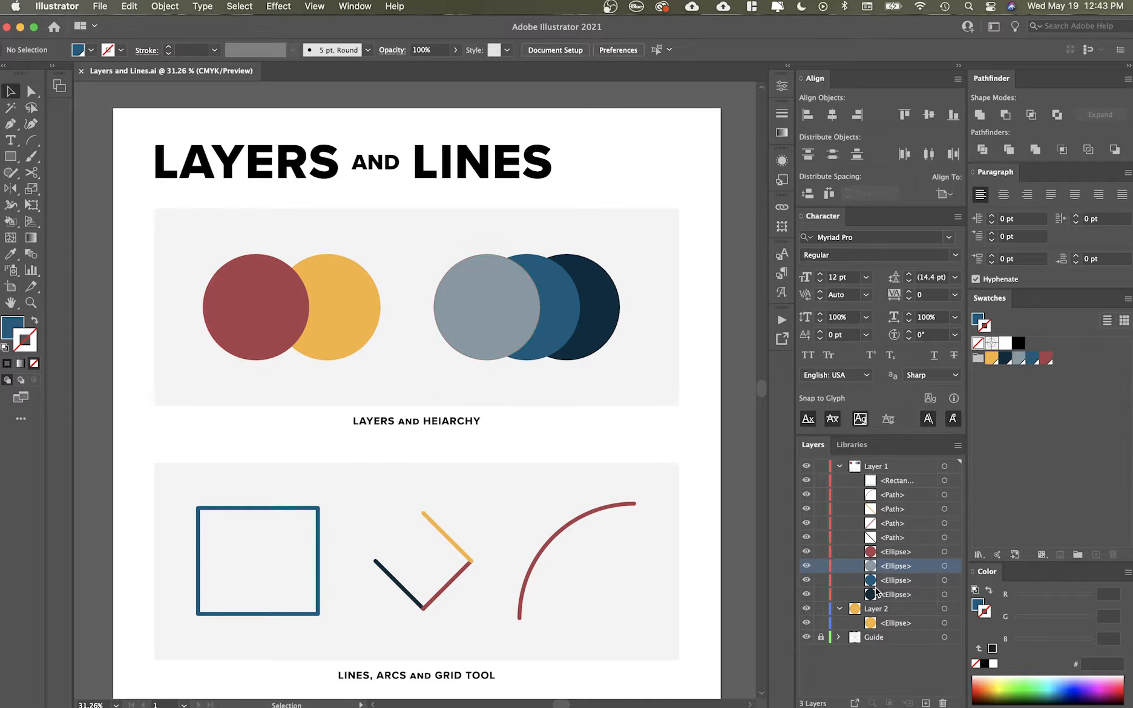
- Lock Layer 2, toggle its visibility off and on, and unlock it again
{"action": "left_click", "coordinate": [820, 609]}
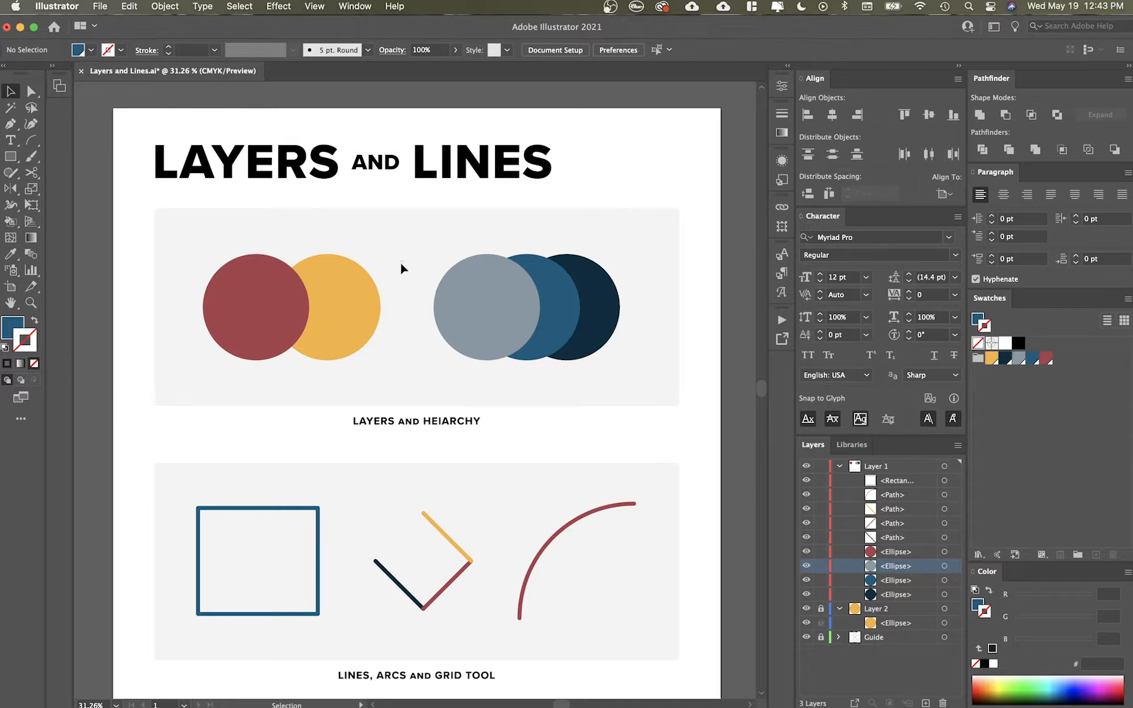
{"action": "left_click", "coordinate": [806, 608]}
{"action": "left_click", "coordinate": [806, 608]}
{"action": "left_click", "coordinate": [821, 608]}
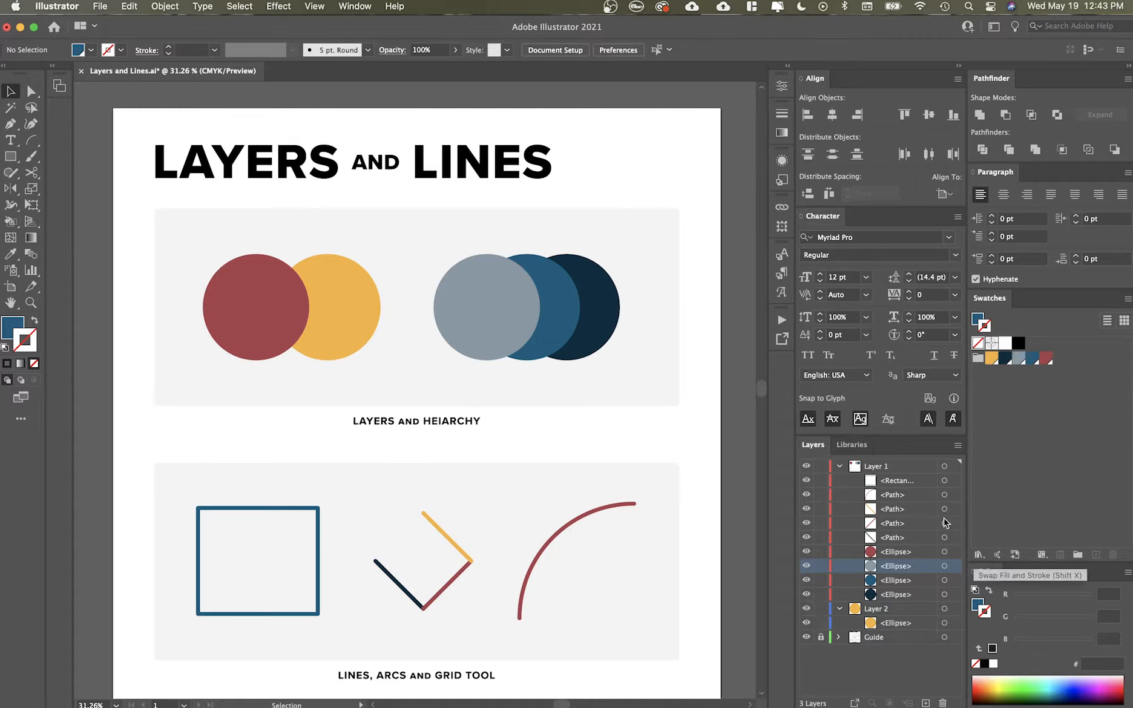
- Move the yellow circle from Layer 2 to Layer 1 by cutting it and pasting it in front in place
{"action": "left_click", "coordinate": [320, 296]}
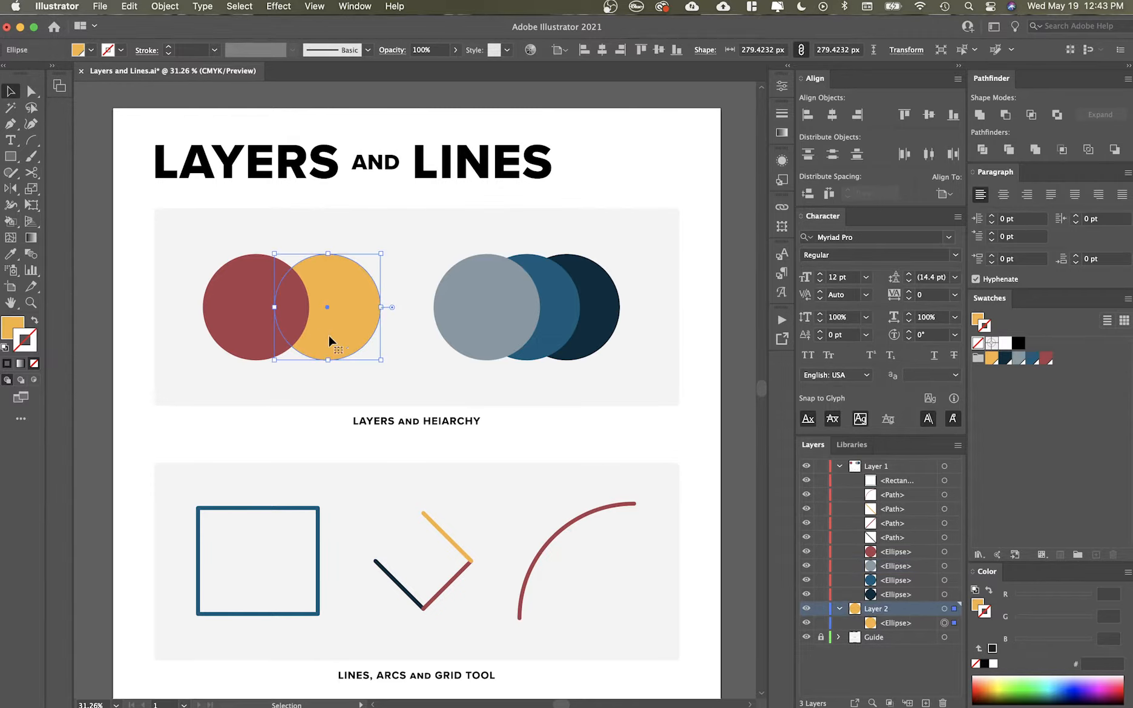
{"action": "key", "text": "super+x"}
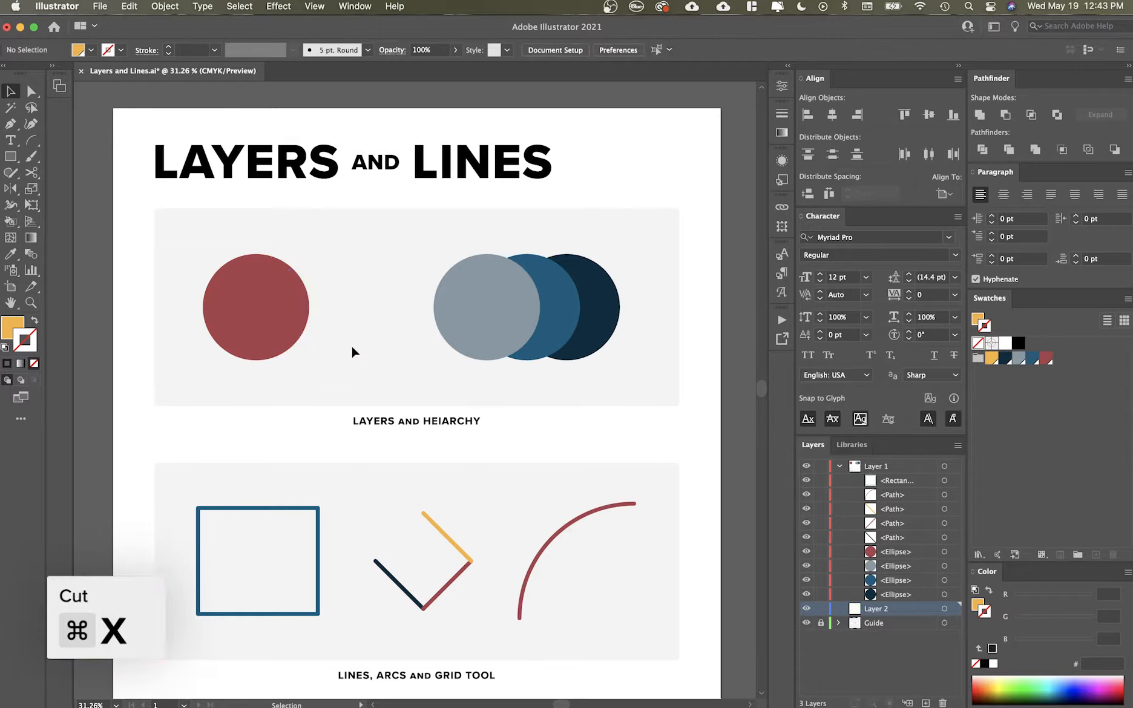
{"action": "left_click", "coordinate": [907, 467]}
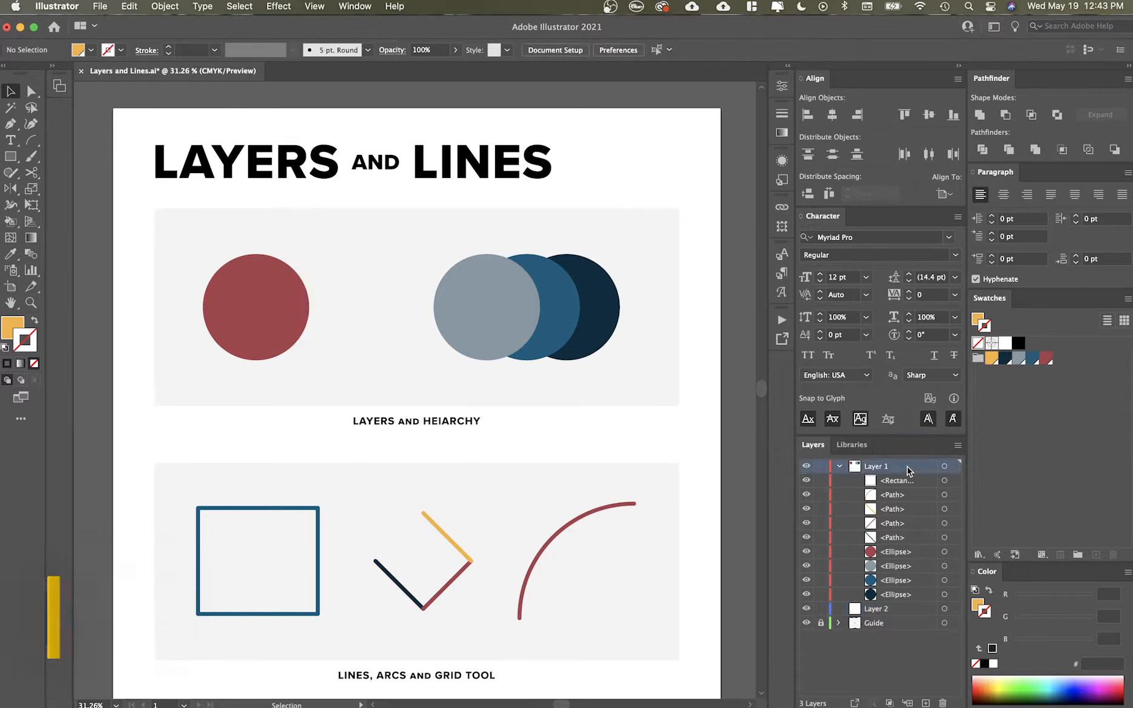
{"action": "key", "text": "super+f"}
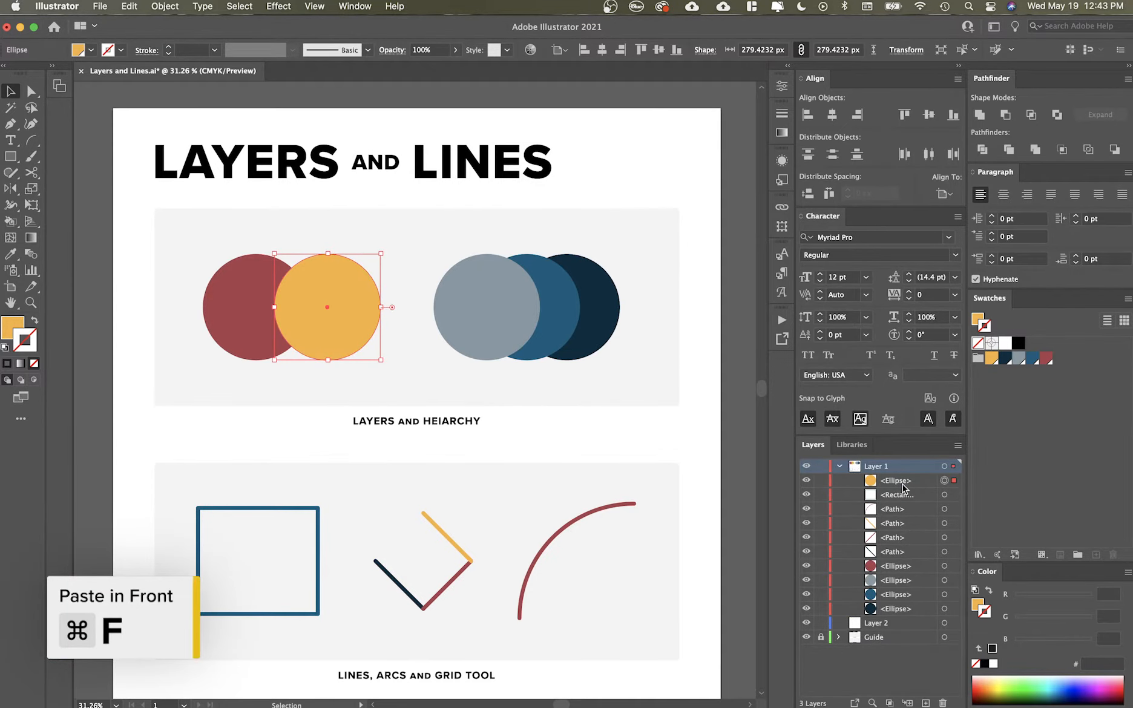
{"action": "left_click", "coordinate": [921, 482]}
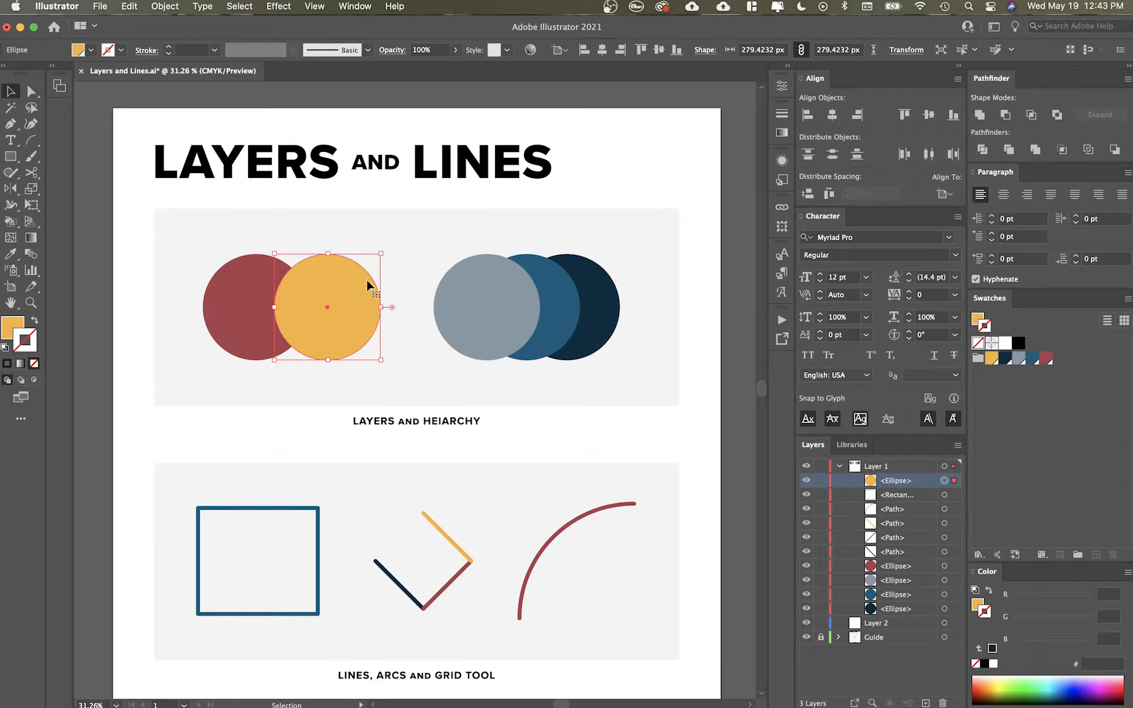
{"action": "left_click", "coordinate": [599, 377]}
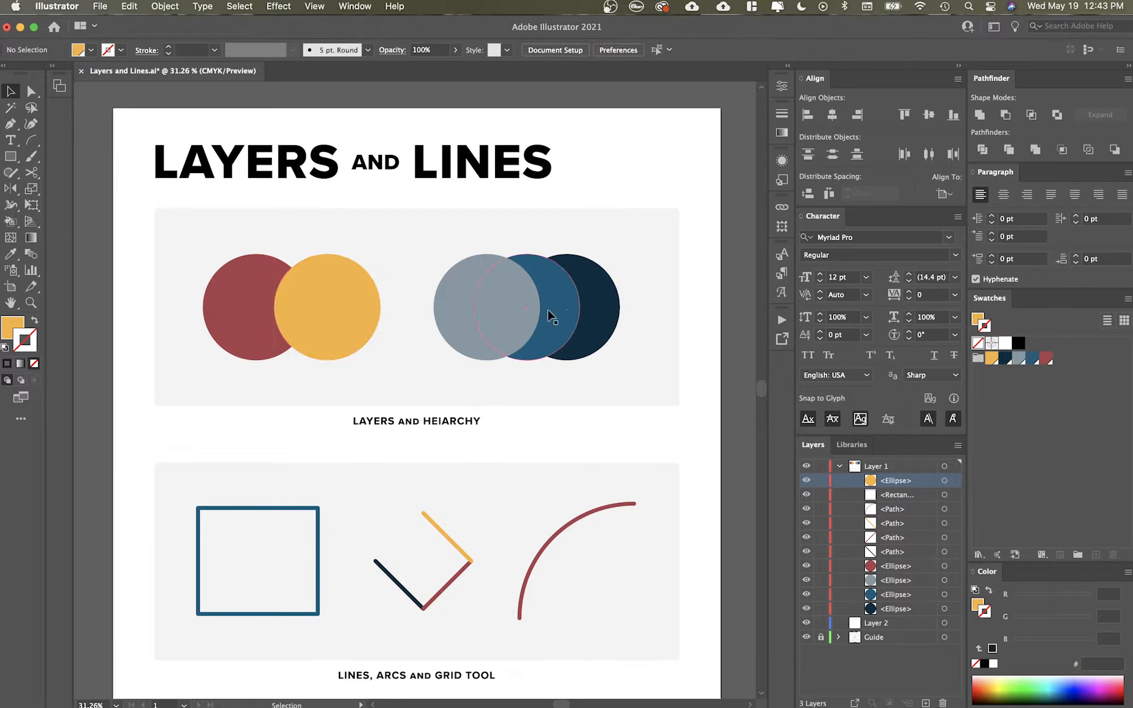
- Send the gray circle backward two levels and the medium blue circle backward one level, behind the navy circle
{"action": "left_click", "coordinate": [486, 287]}
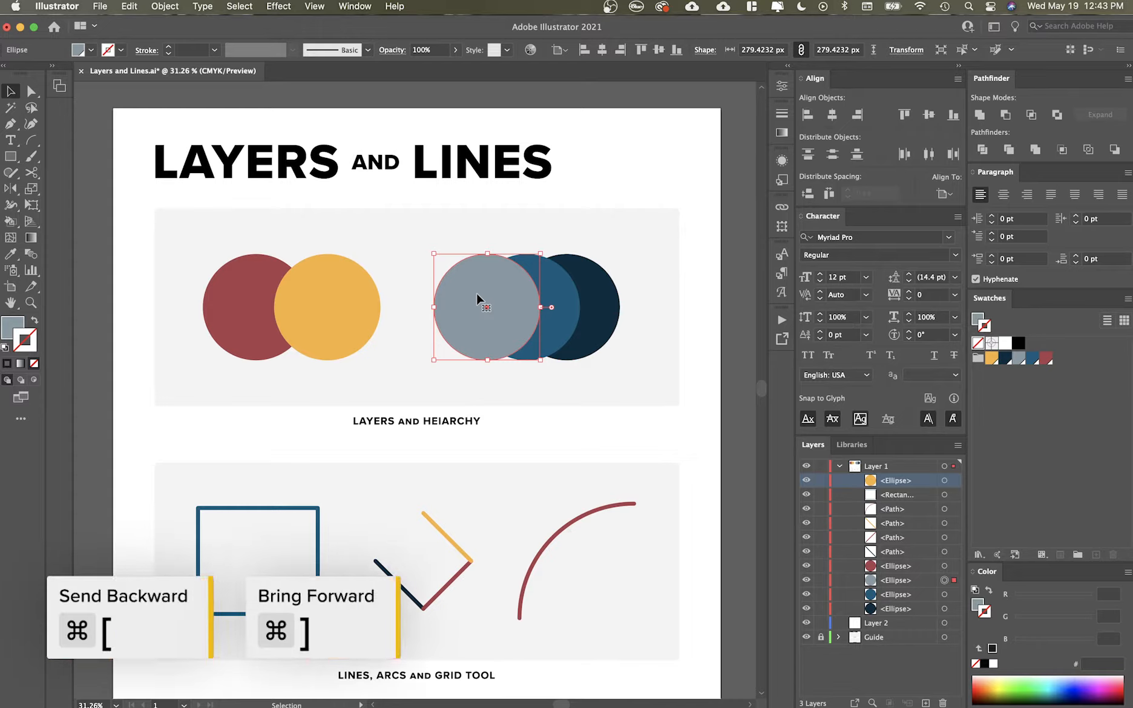
{"action": "key", "text": "super+bracketleft"}
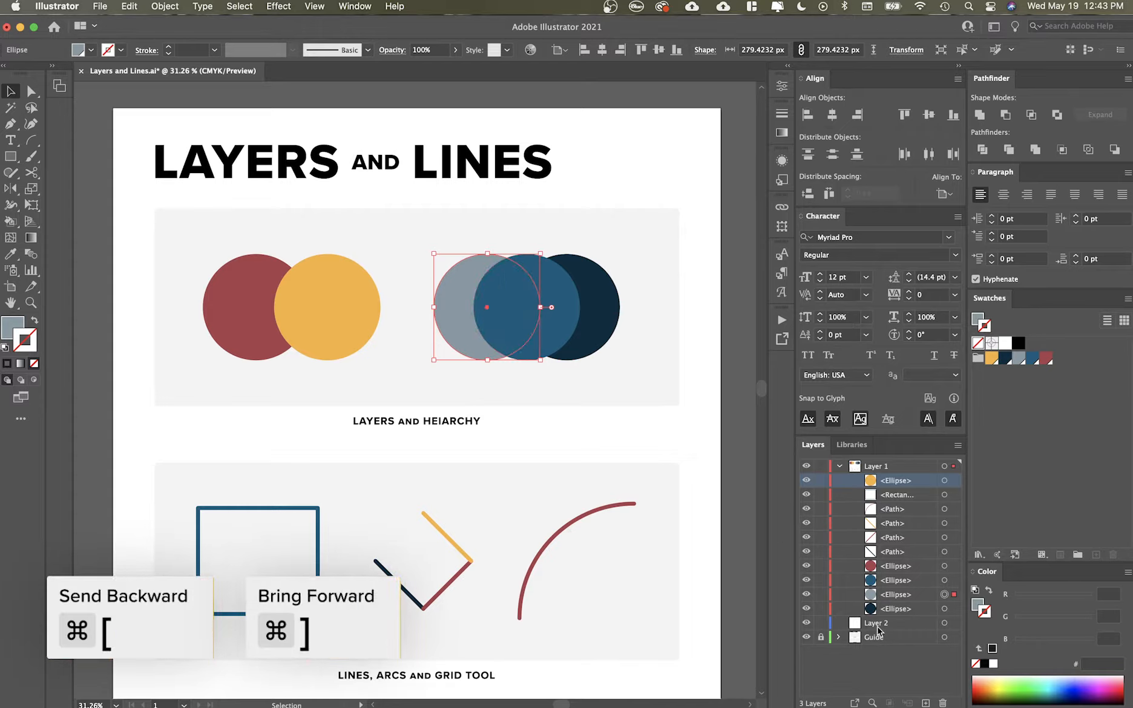
{"action": "key", "text": "super+bracketleft"}
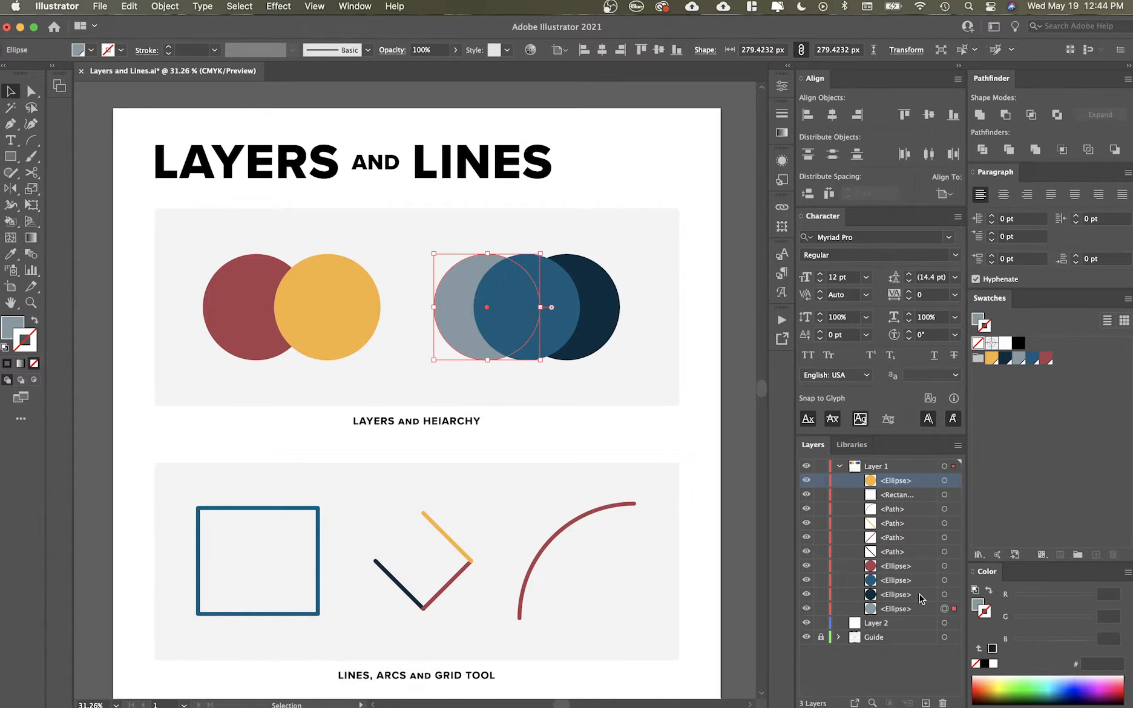
{"action": "left_click", "coordinate": [561, 275]}
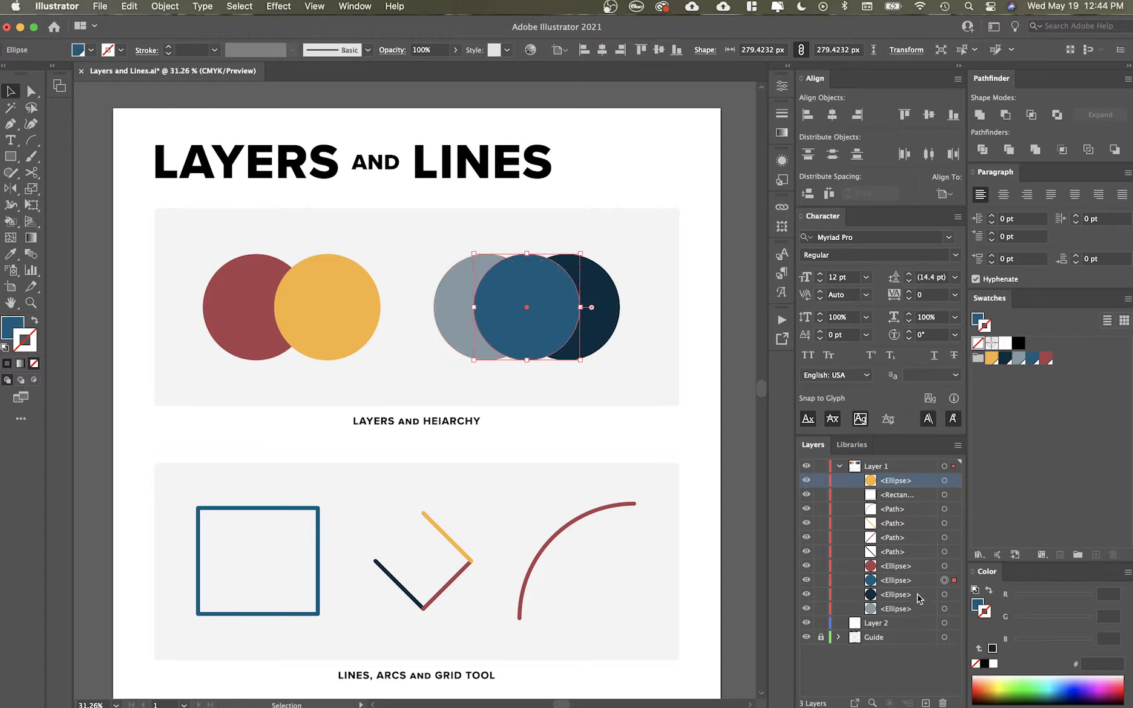
{"action": "key", "text": "super+bracketleft"}
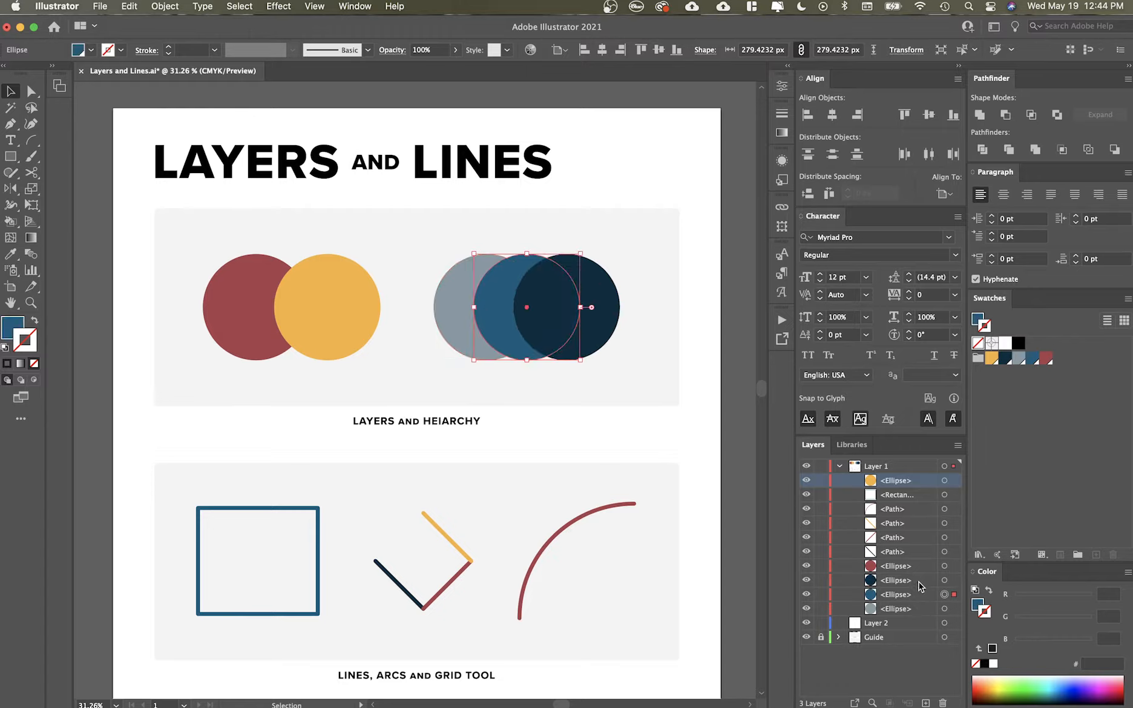
{"action": "left_click", "coordinate": [628, 350]}
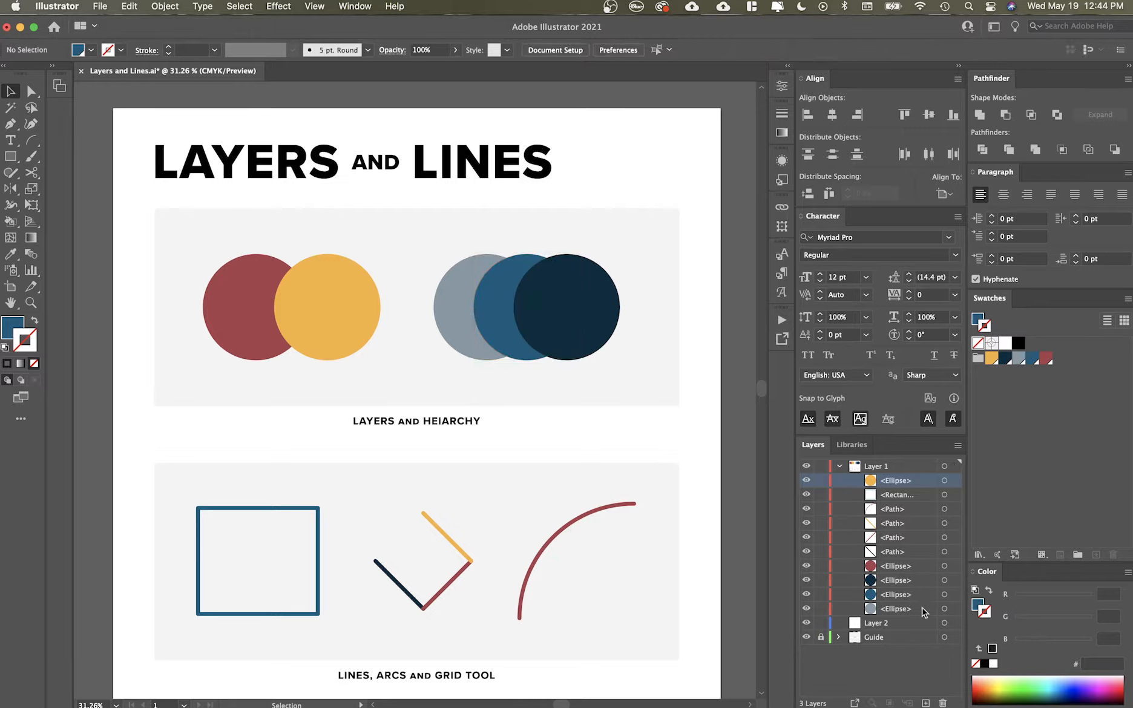
- Try moving the navy circle below the medium blue one in the stacking order, undo it, and bring the navy circle to the front of Layer 1
{"action": "left_click_drag", "start_coordinate": [924, 582], "coordinate": [924, 600]}
{"action": "key", "text": "super+z"}
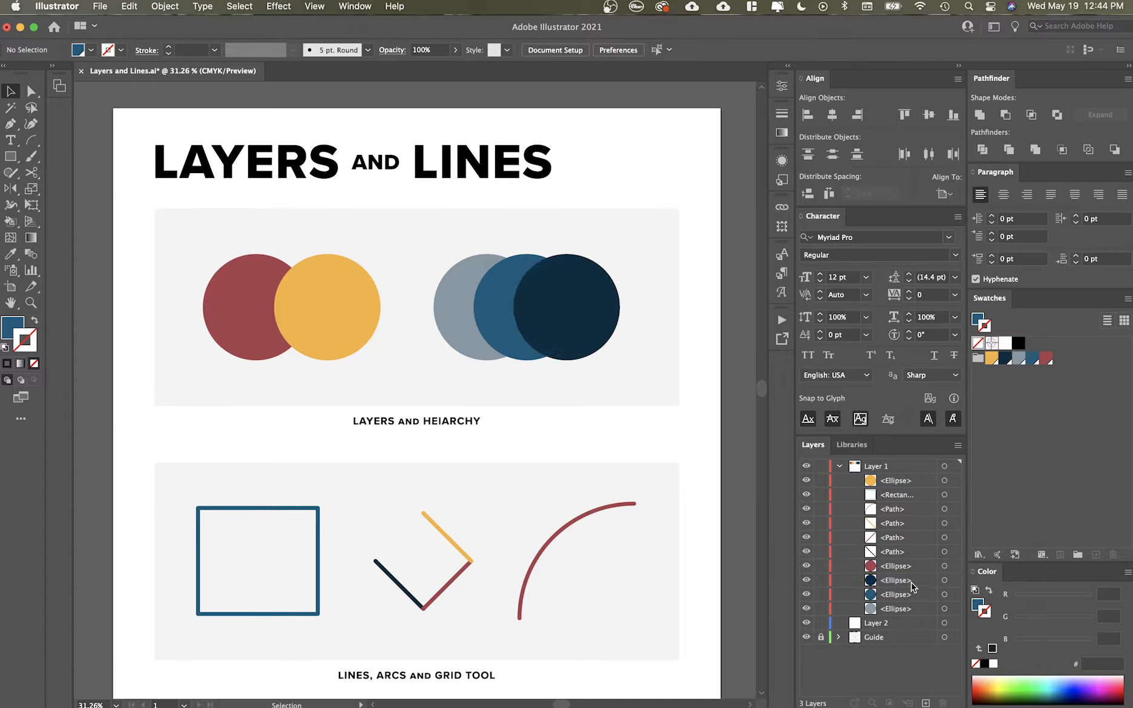
{"action": "left_click", "coordinate": [581, 341]}
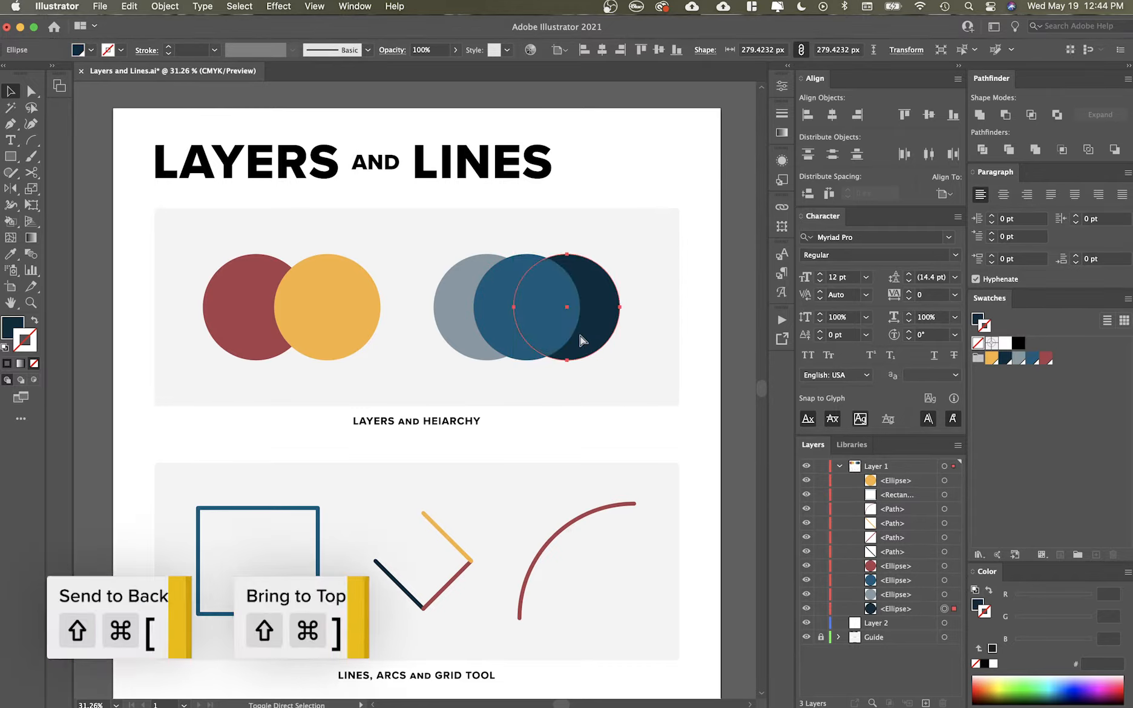
{"action": "key", "text": "shift+super+bracketright"}
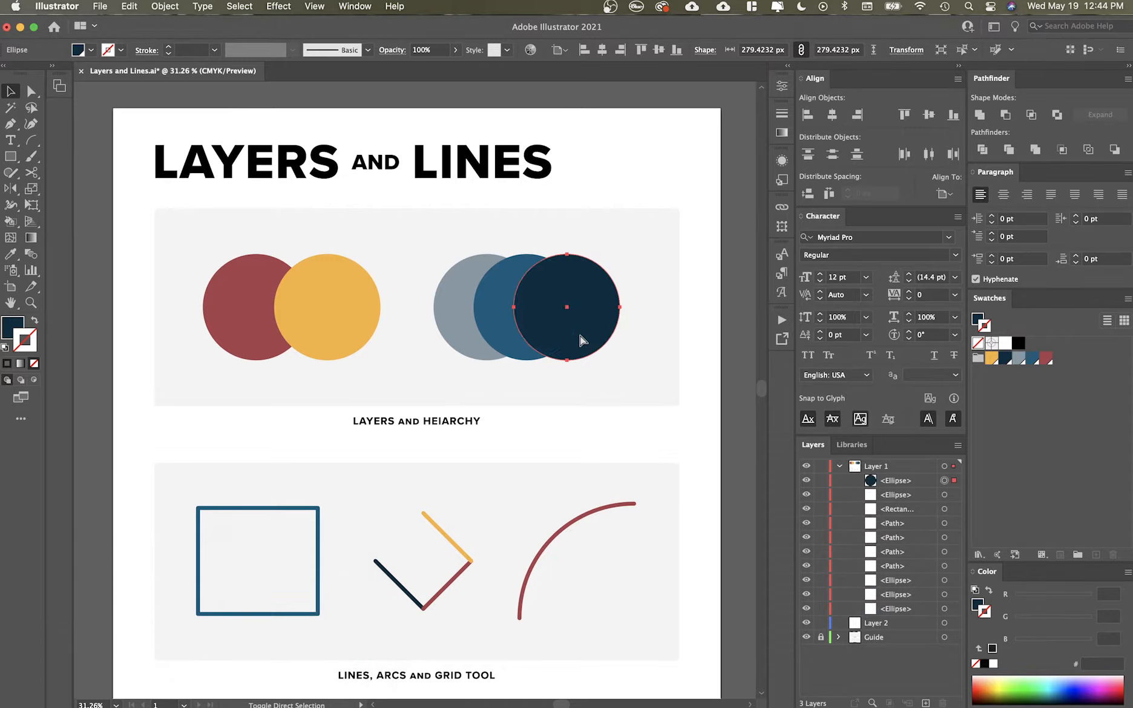
{"action": "left_click", "coordinate": [661, 428]}
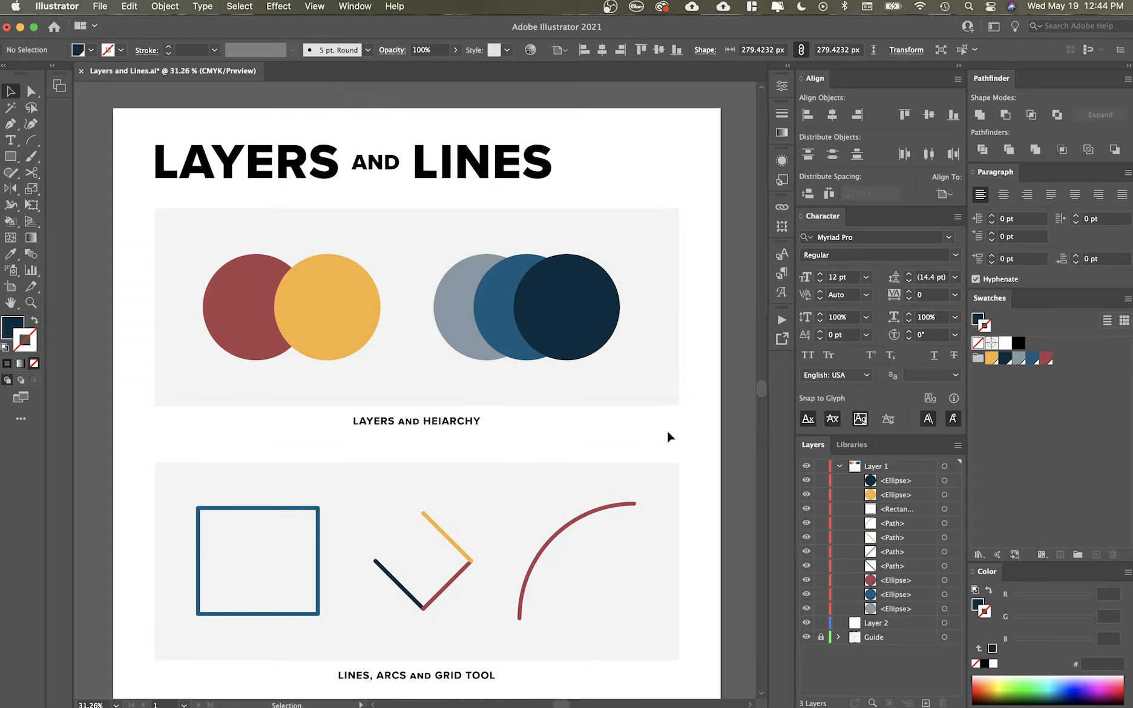
{"action": "left_click", "coordinate": [839, 466]}
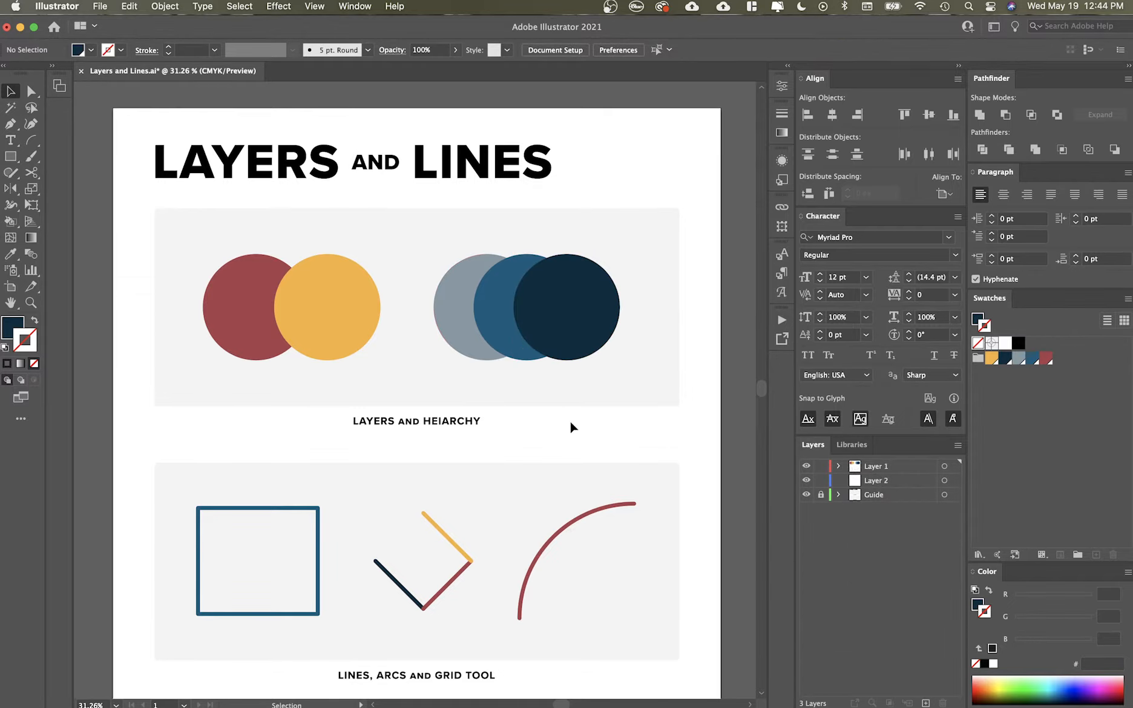
- Start a rectangular grid over the blue rectangle with a width of 200 px and a height of 250 px
{"action": "scroll", "coordinate": [536, 471], "scroll_direction": "down", "scroll_amount": 3}
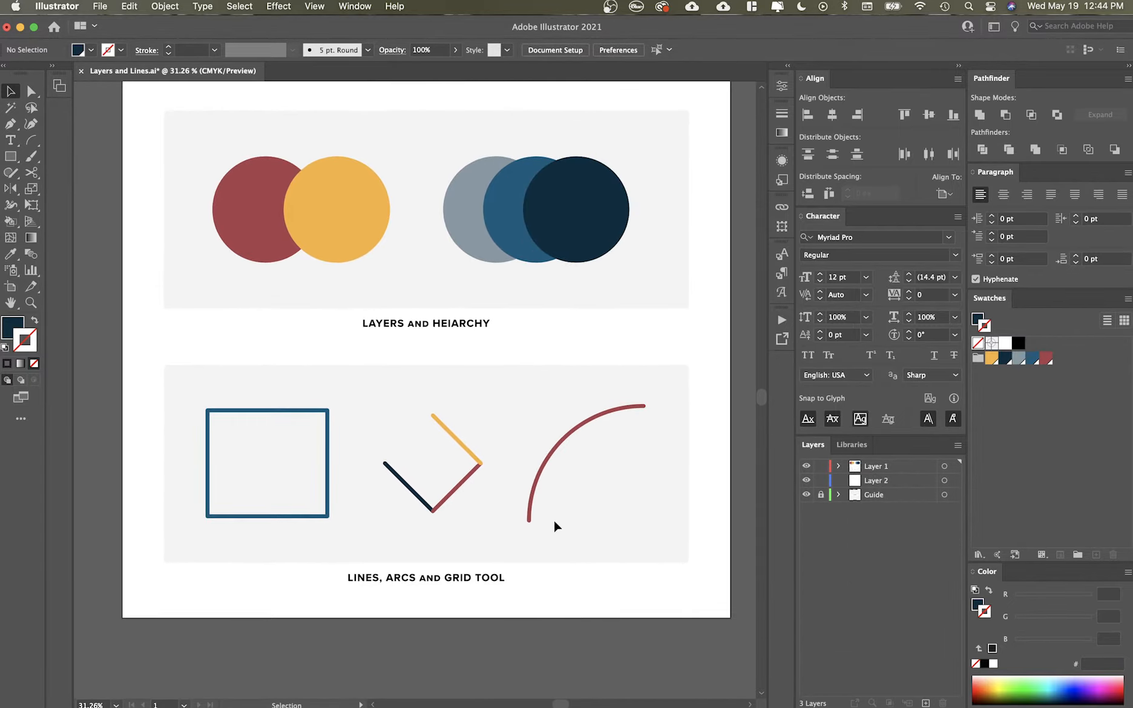
{"action": "scroll", "coordinate": [541, 606], "scroll_direction": "up", "scroll_amount": 1}
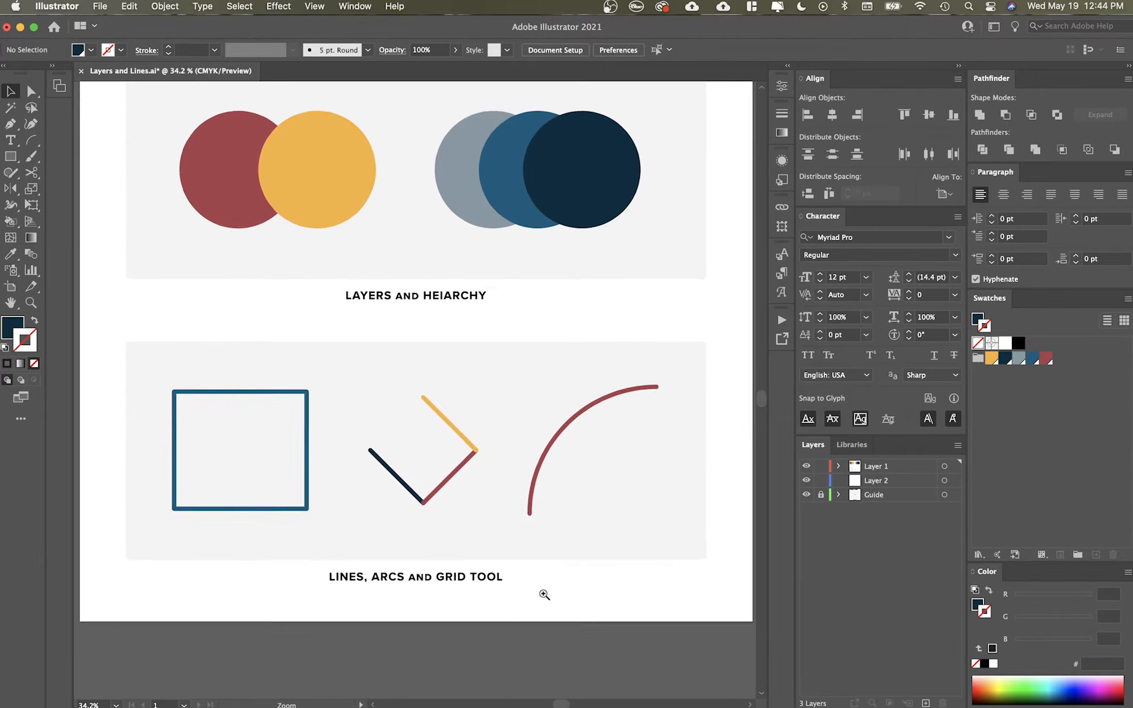
{"action": "left_click", "coordinate": [32, 140]}
{"action": "left_click", "coordinate": [61, 143]}
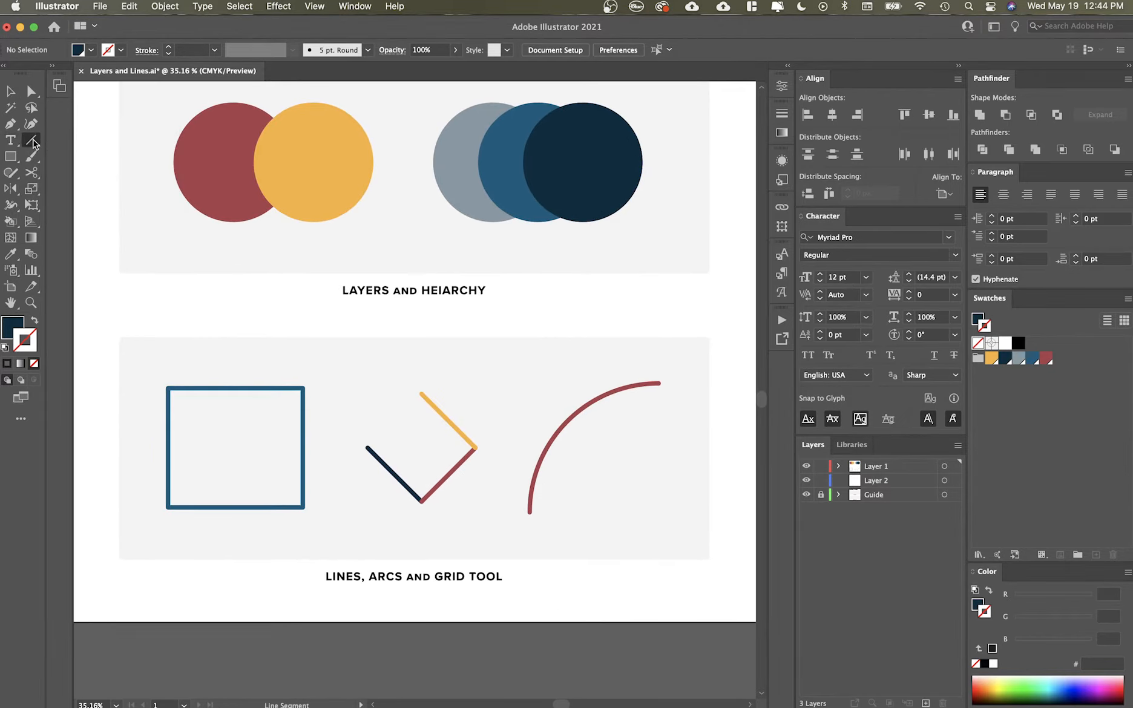
{"action": "left_click", "coordinate": [34, 142]}
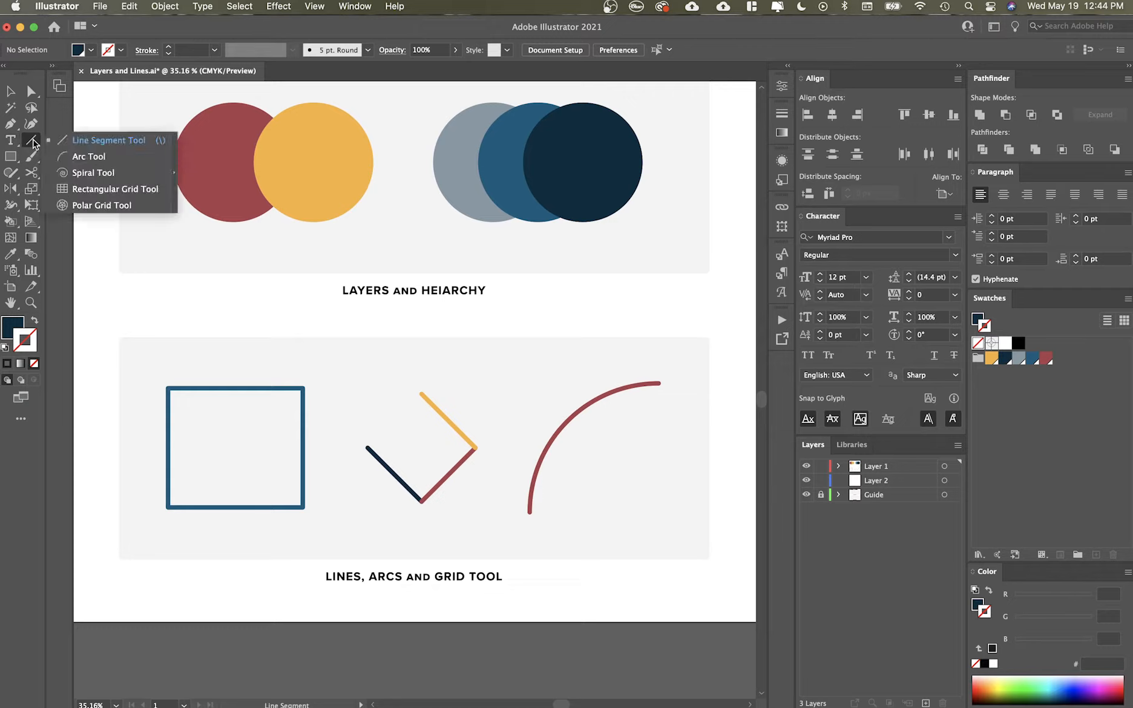
{"action": "left_click", "coordinate": [92, 189]}
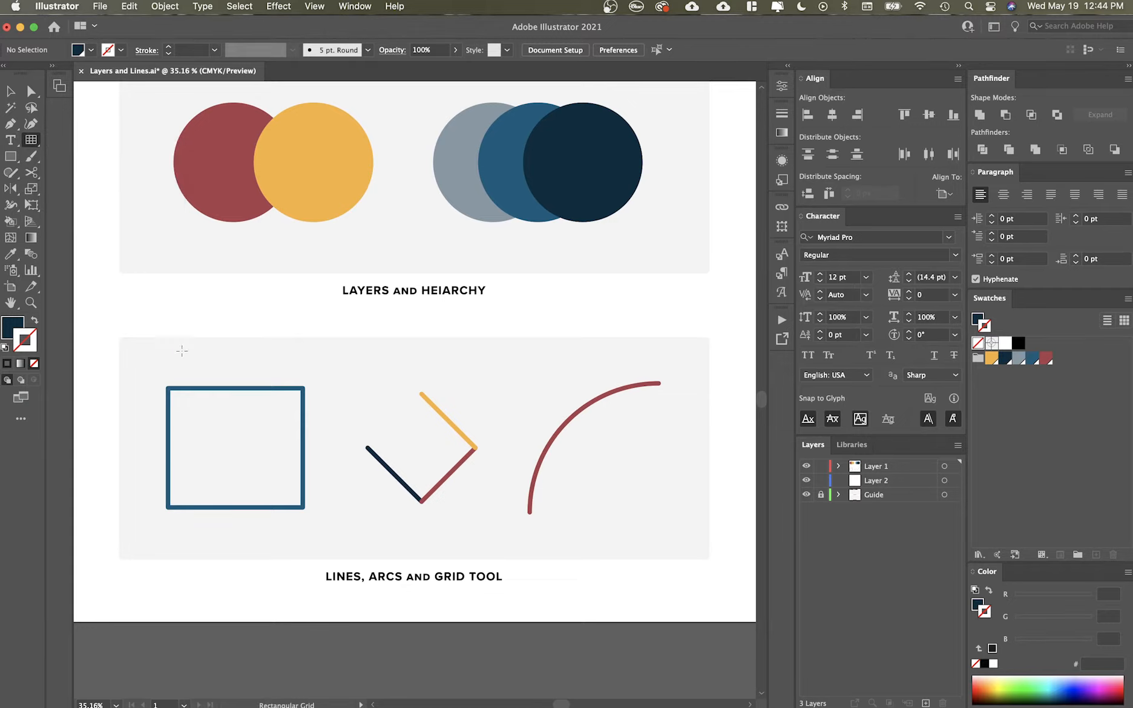
{"action": "left_click", "coordinate": [201, 354]}
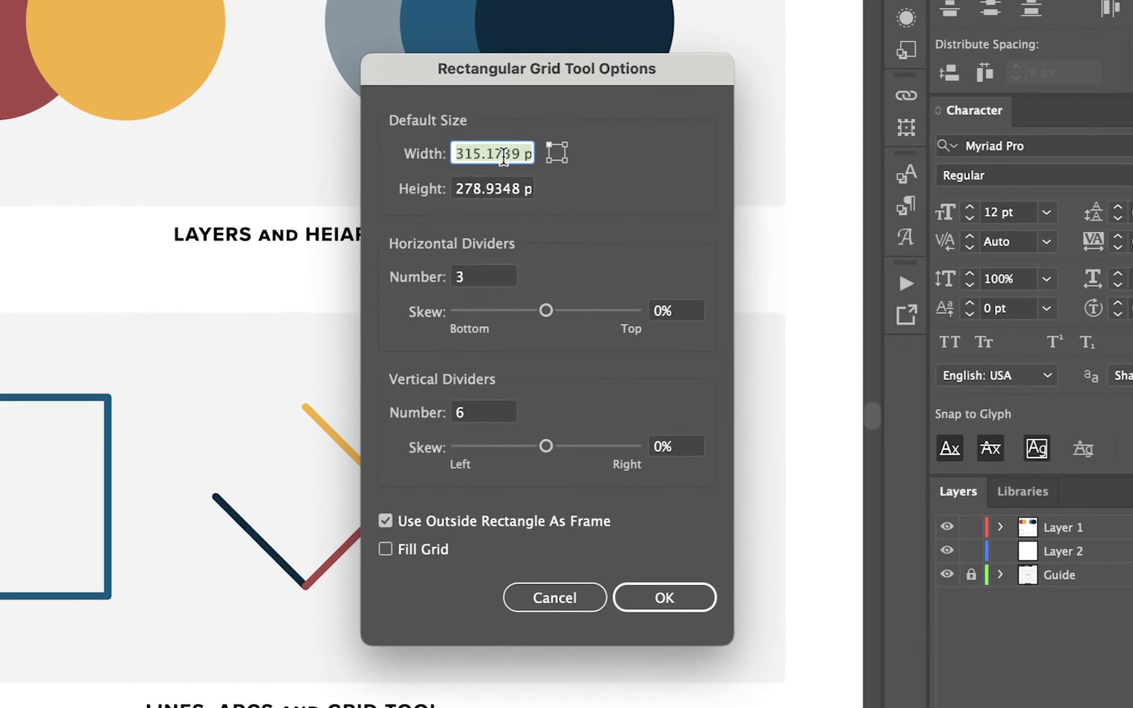
{"action": "type", "text": "200"}
{"action": "key", "text": "Tab"}
{"action": "type", "text": "250"}
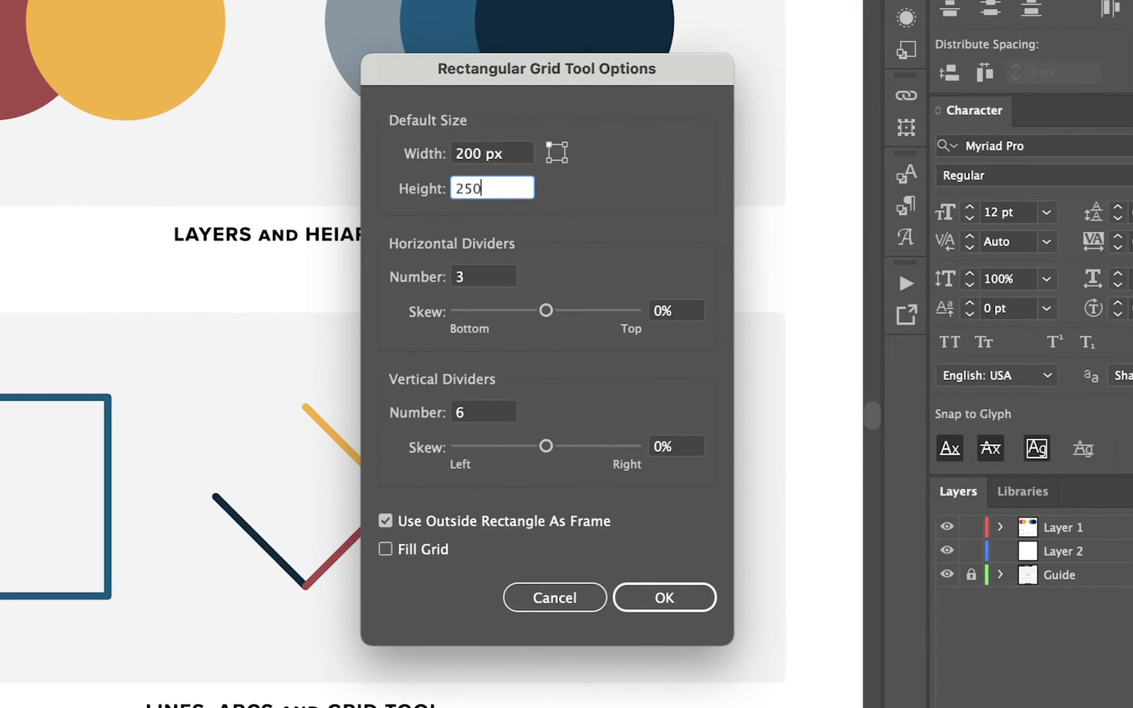
- Give the grid 3 horizontal dividers and 4 vertical dividers and create it
{"action": "left_click", "coordinate": [495, 273]}
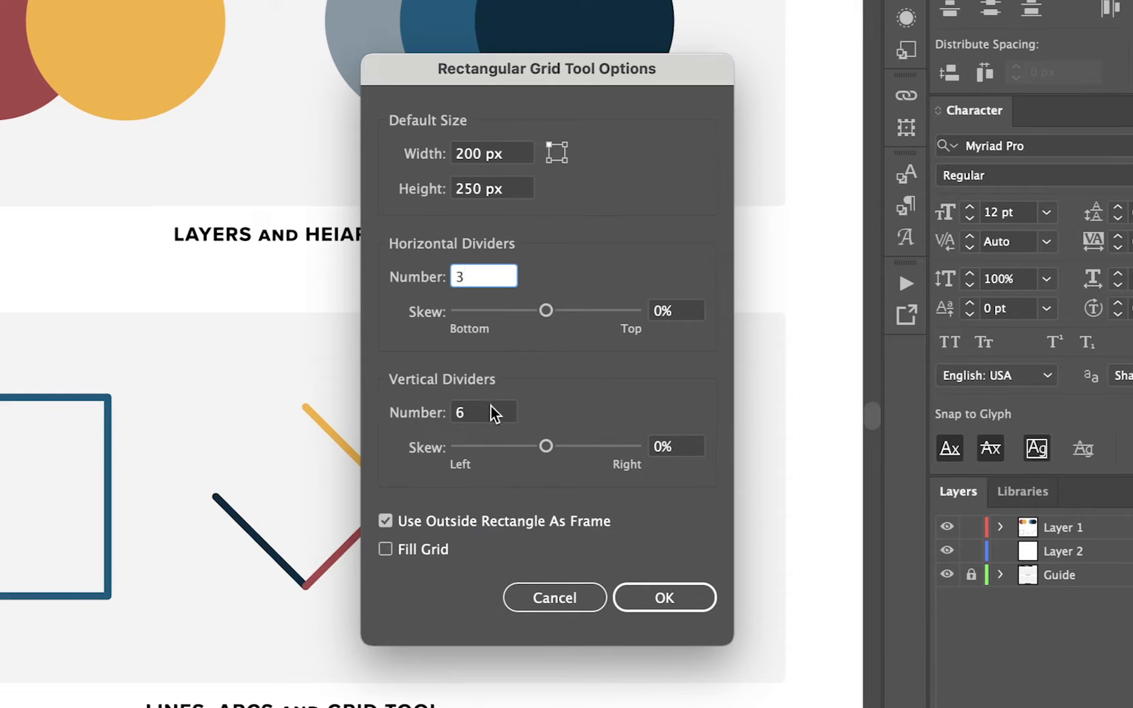
{"action": "double_click", "coordinate": [491, 409]}
{"action": "type", "text": "4"}
{"action": "left_click", "coordinate": [487, 272]}
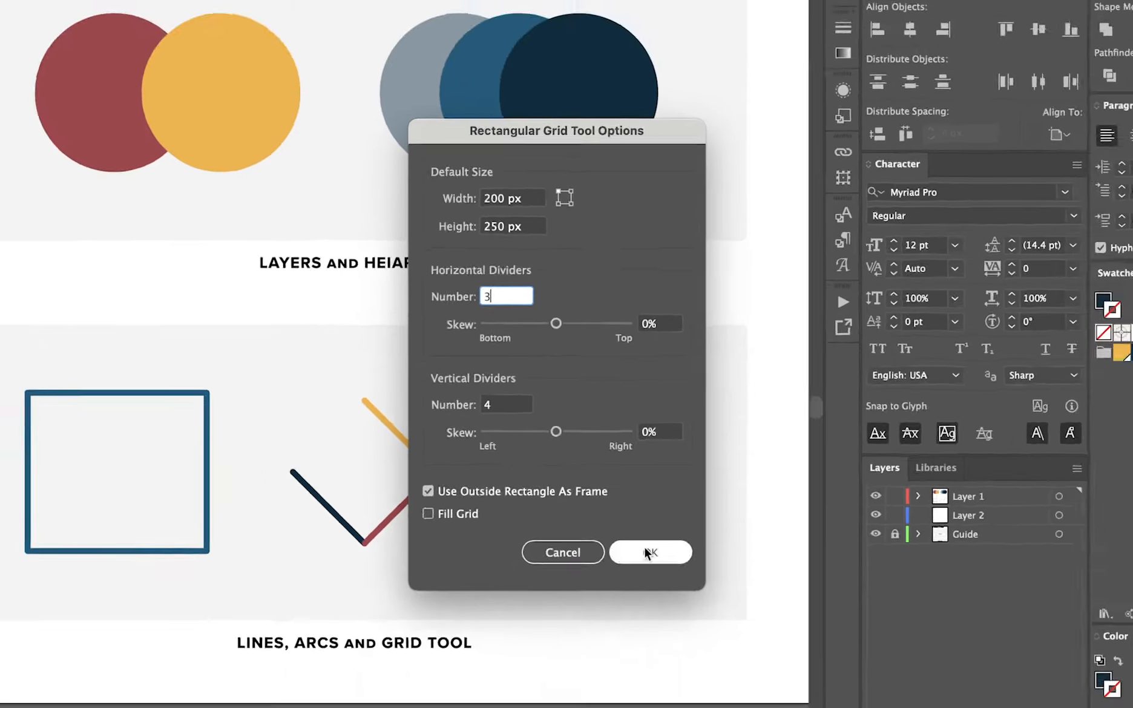
{"action": "left_click", "coordinate": [646, 552]}
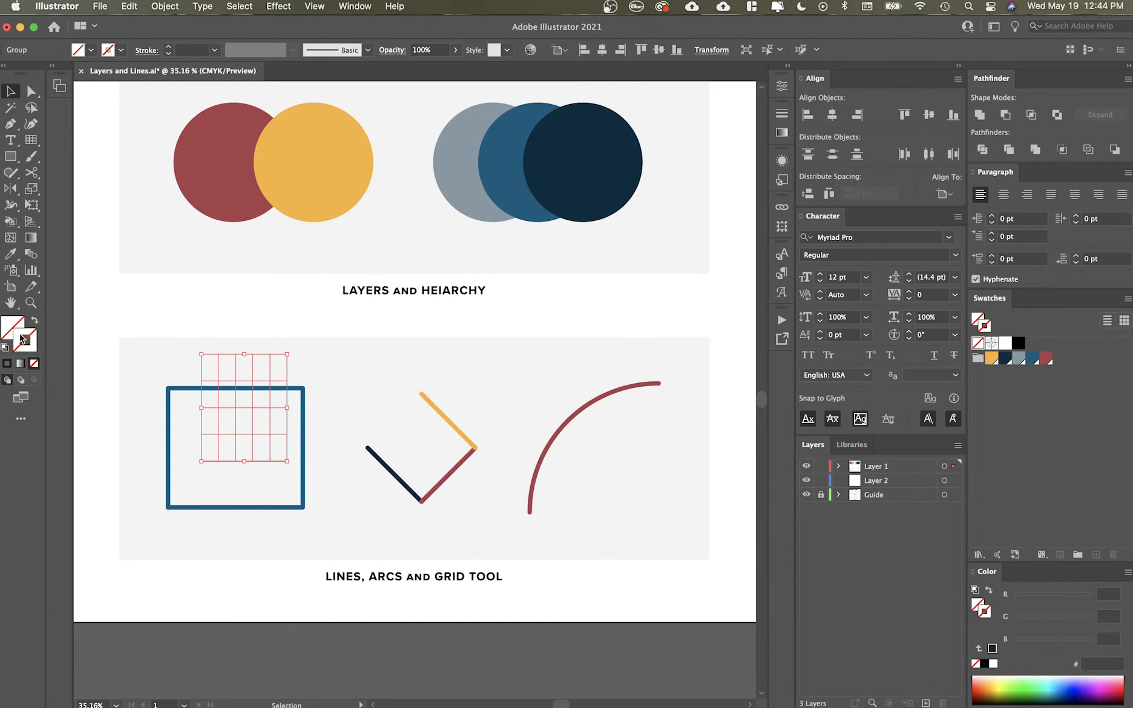
- Copy the blue rectangle's 10 pt stroke onto the new grid with the Eyedropper tool
{"action": "key", "text": "i"}
{"action": "left_click", "coordinate": [296, 388]}
{"action": "key", "text": "v"}
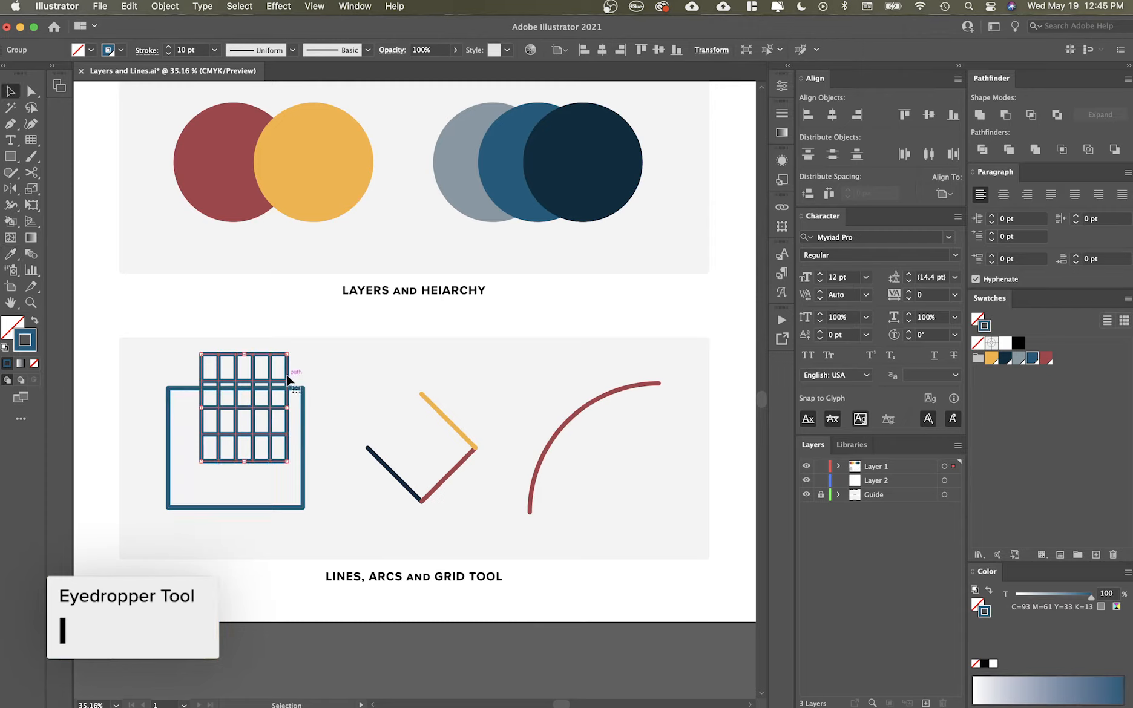
- Try moving and stretching the small grid to fit the blue rectangle, and delete the grid
{"action": "mouse_move", "coordinate": [286, 372]}
{"action": "left_mouse_down"}
{"action": "mouse_move", "coordinate": [274, 364]}
{"action": "mouse_move", "coordinate": [371, 312]}
{"action": "mouse_move", "coordinate": [283, 309]}
{"action": "mouse_move", "coordinate": [252, 406]}
{"action": "left_mouse_up"}
{"action": "left_click_drag", "start_coordinate": [254, 495], "coordinate": [303, 506]}
{"action": "key", "text": "Delete"}
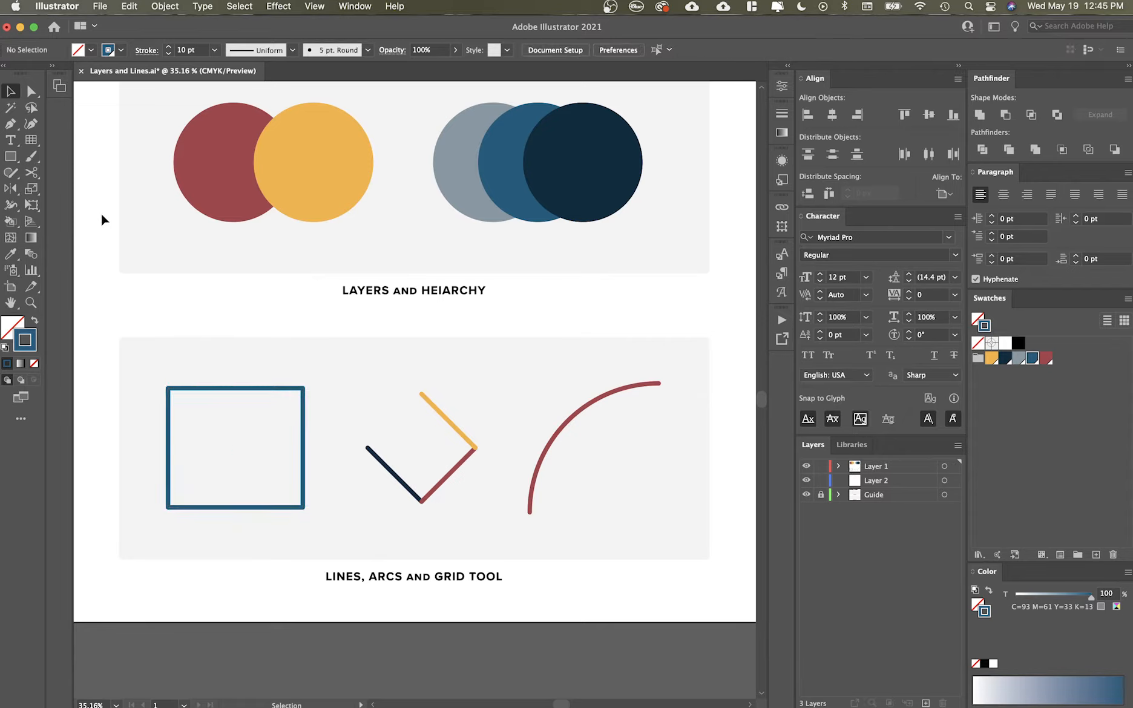
- Draw a rectangular grid from the blue rectangle's upper-left corner to its lower-right corner so that it fills the rectangle exactly
{"action": "left_click", "coordinate": [30, 140]}
{"action": "left_click_drag", "start_coordinate": [167, 387], "coordinate": [303, 507]}
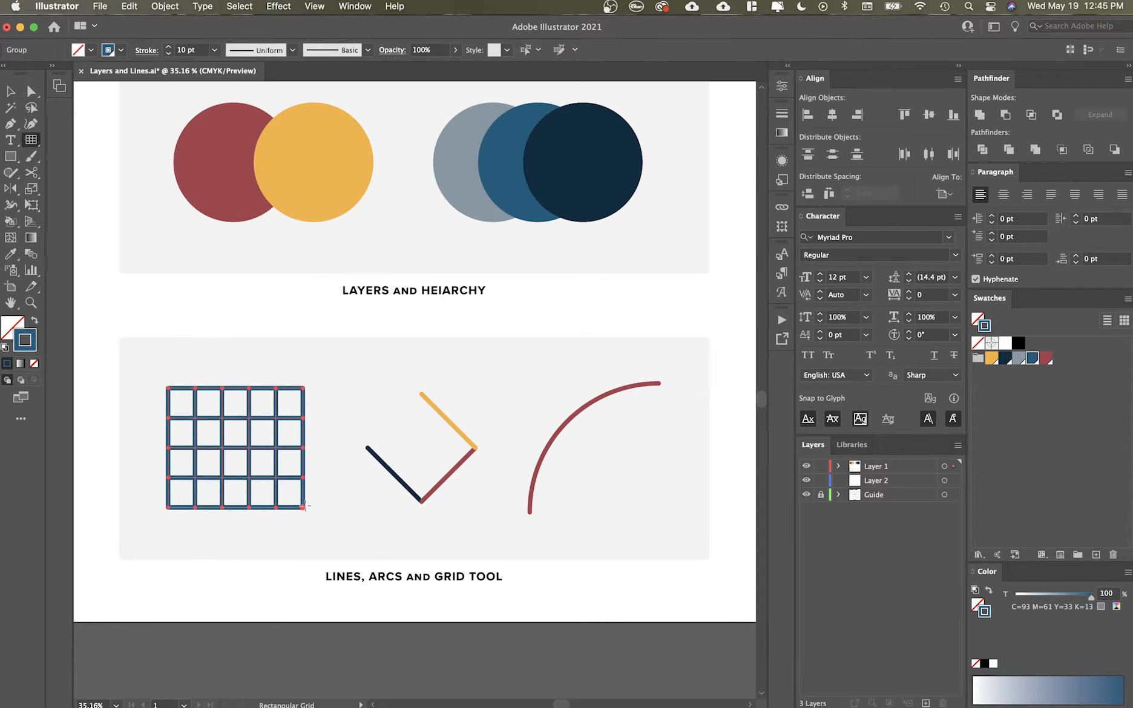
{"action": "key", "text": "v"}
{"action": "left_click", "coordinate": [337, 374]}
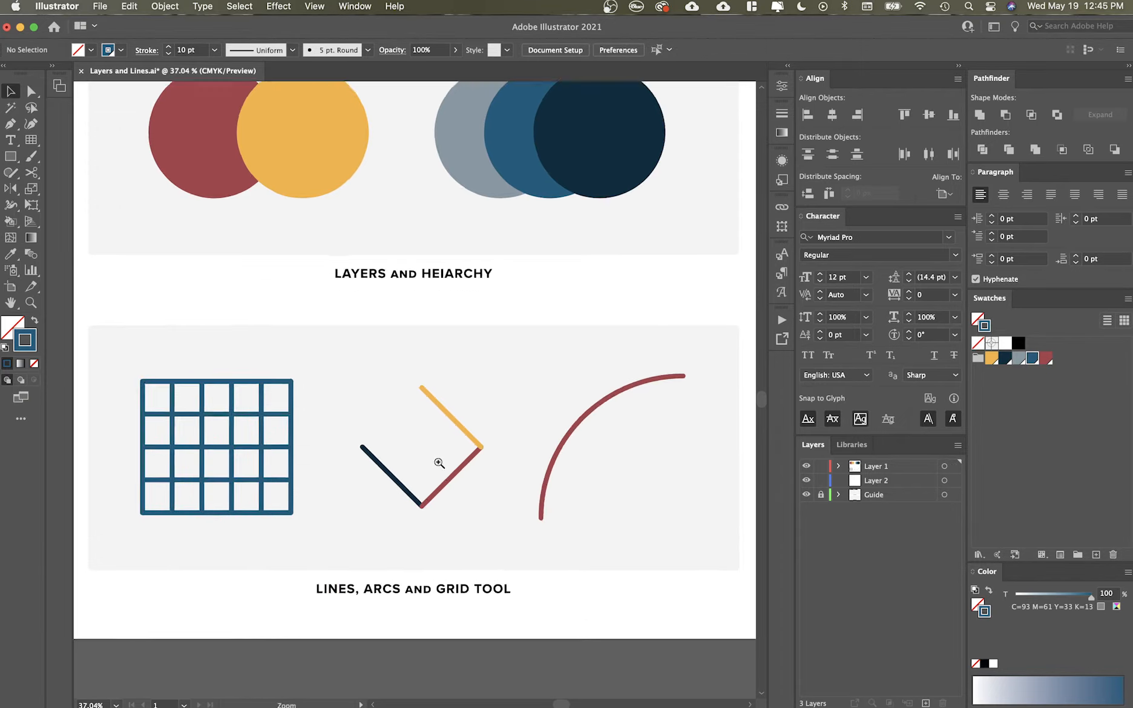
- Draw a blue line segment across the diamond's open upper-left side between the navy and yellow line ends, and delete it
{"action": "scroll", "coordinate": [440, 461], "scroll_direction": "up", "scroll_amount": 3}
{"action": "left_click_drag", "start_coordinate": [542, 418], "coordinate": [544, 419]}
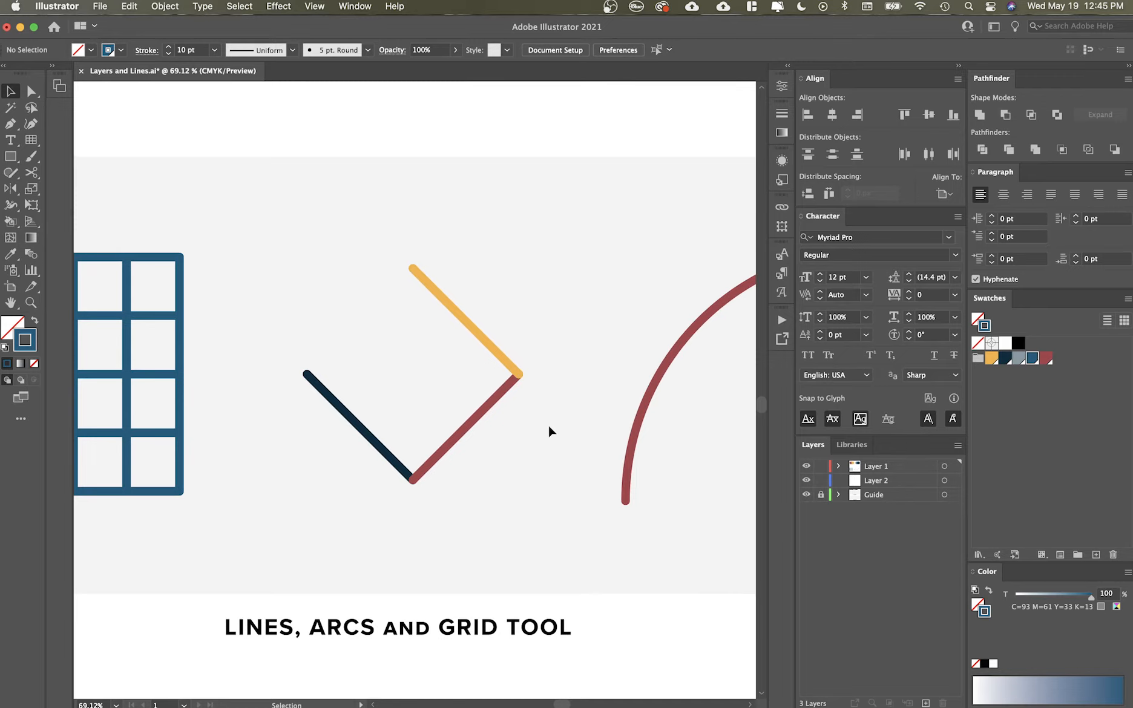
{"action": "key", "text": "backslash"}
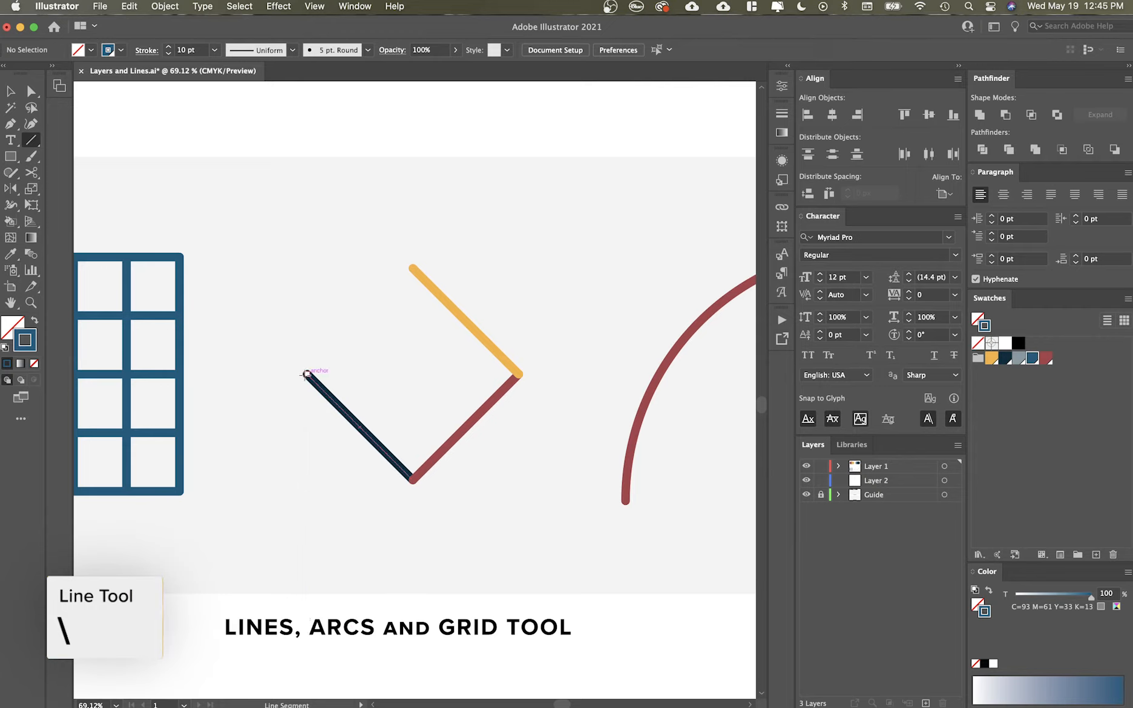
{"action": "left_click_drag", "start_coordinate": [307, 374], "coordinate": [413, 267]}
{"action": "key", "text": "v"}
{"action": "left_click", "coordinate": [460, 212]}
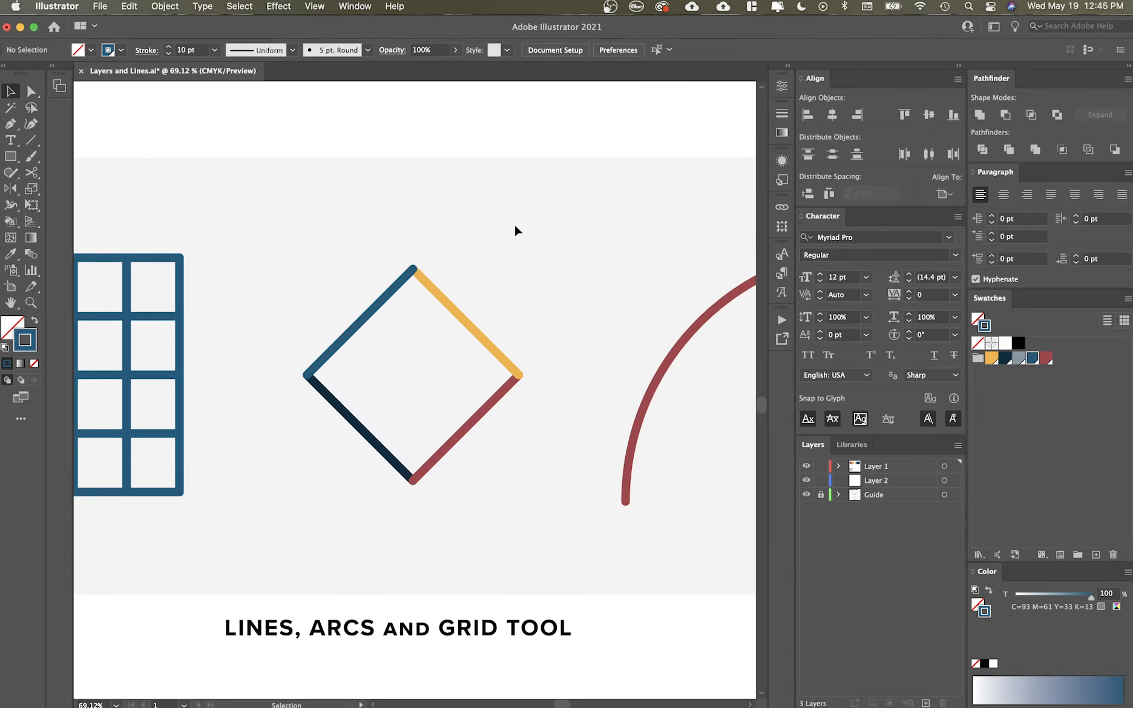
{"action": "left_click", "coordinate": [377, 311]}
{"action": "key", "text": "Delete"}
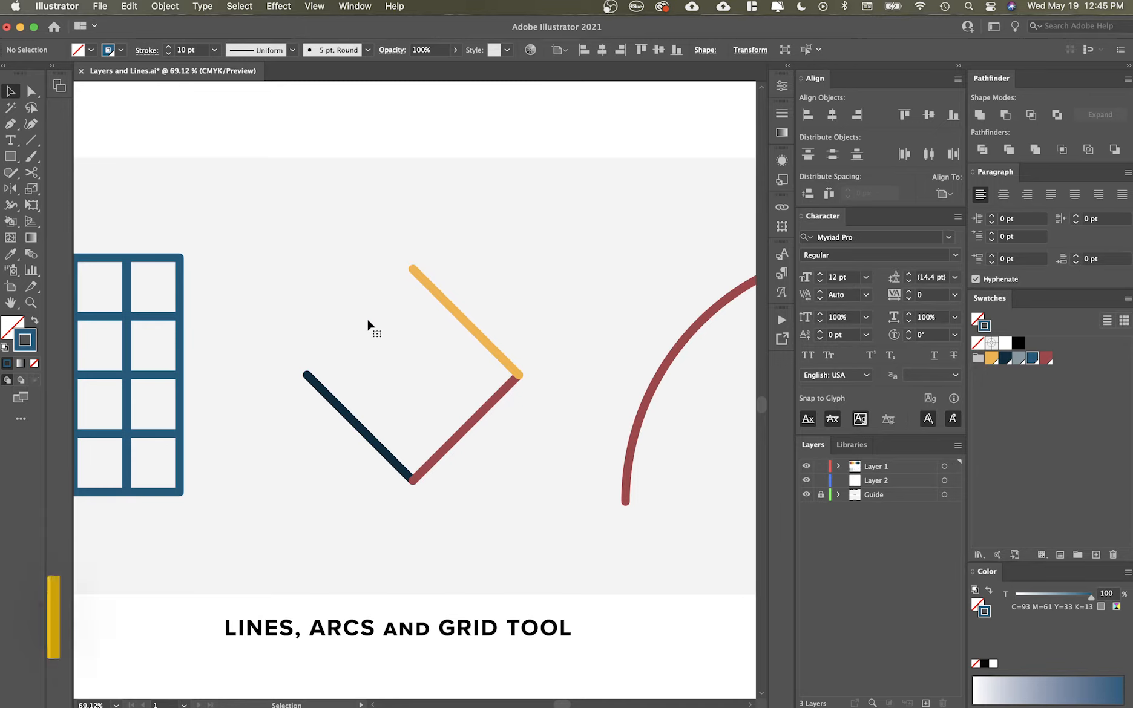
- Try closing the diamond's upper-left side with the Pen tool from the navy line's end to the yellow line's end, and undo it
{"action": "key", "text": "p"}
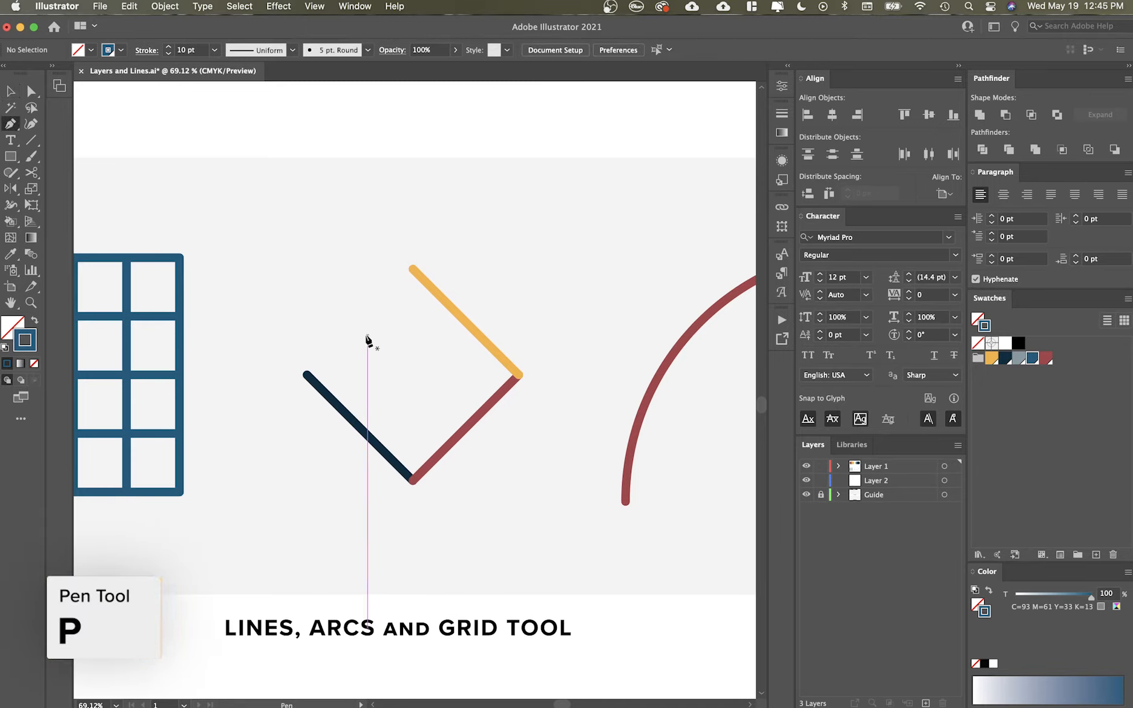
{"action": "left_click", "coordinate": [307, 374]}
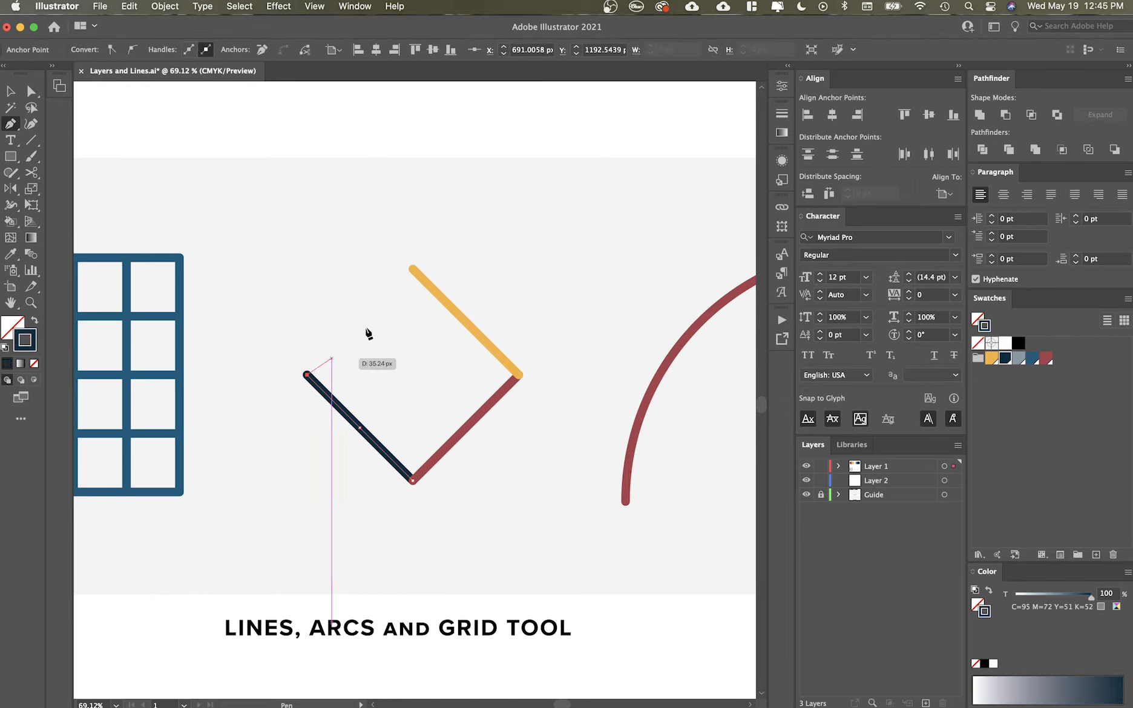
{"action": "left_click", "coordinate": [413, 268]}
{"action": "key", "text": "v"}
{"action": "left_click", "coordinate": [481, 260]}
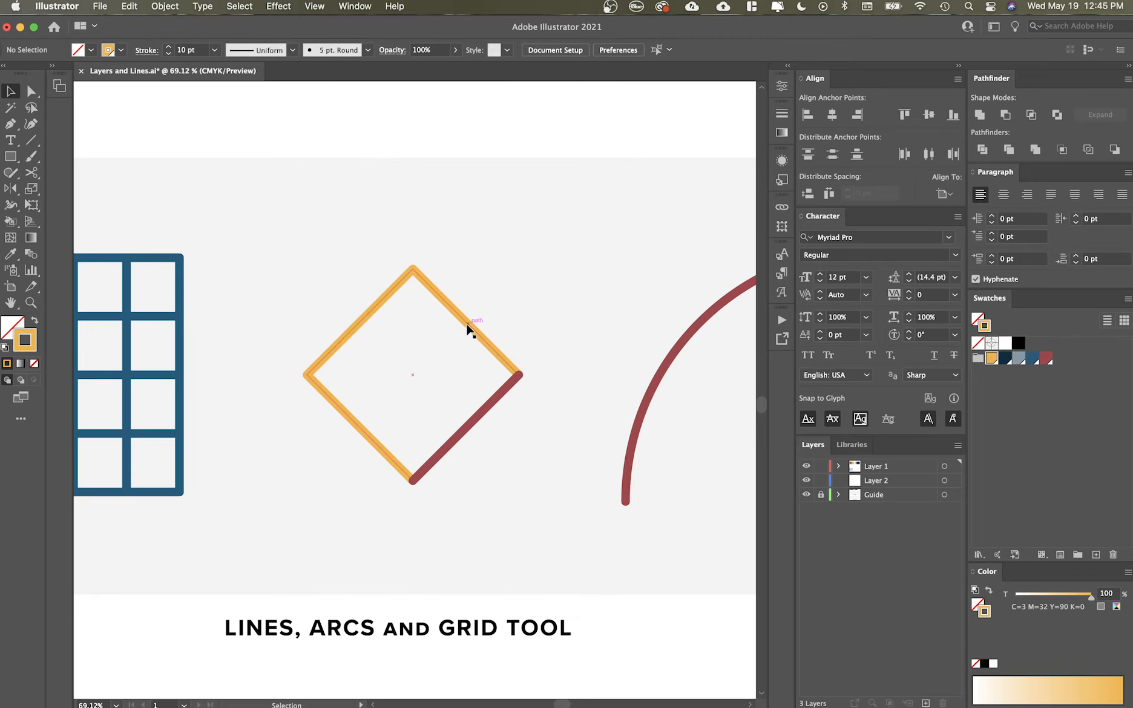
{"action": "key", "text": "super+z"}
{"action": "key", "text": "super+z"}
{"action": "key", "text": "super+z"}
{"action": "key", "text": "super+z"}
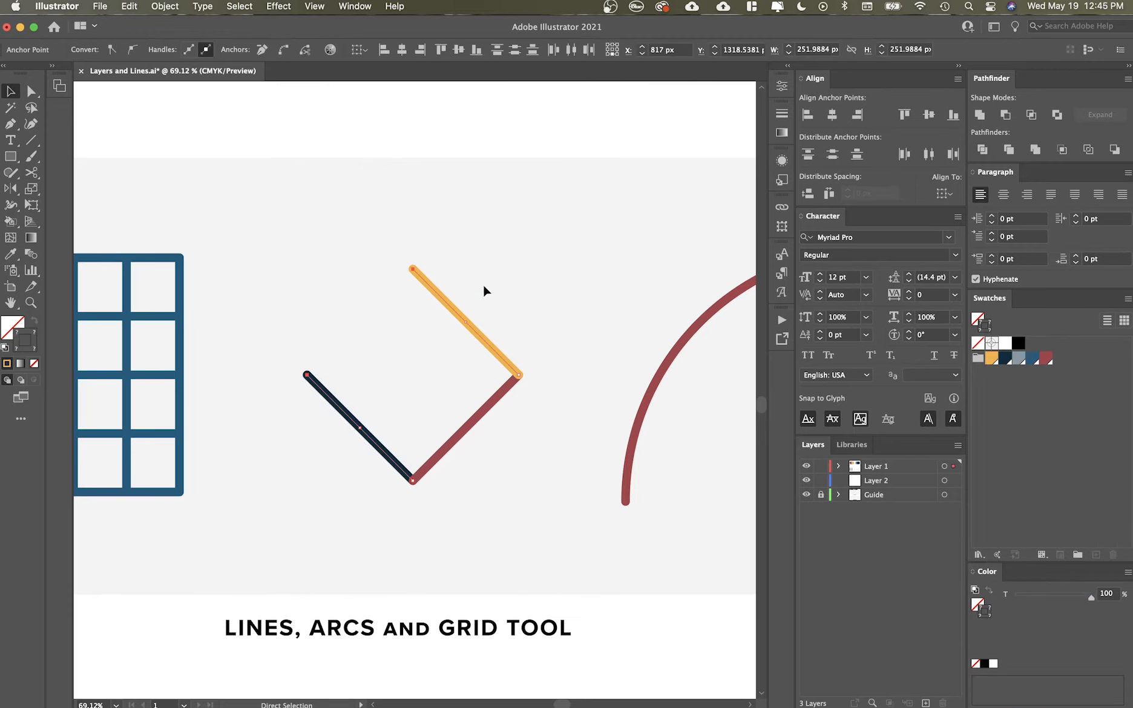
- Close the diamond with a separate blue line segment from the navy line's upper end to the yellow line's upper end
{"action": "left_click", "coordinate": [517, 283]}
{"action": "key", "text": "backslash"}
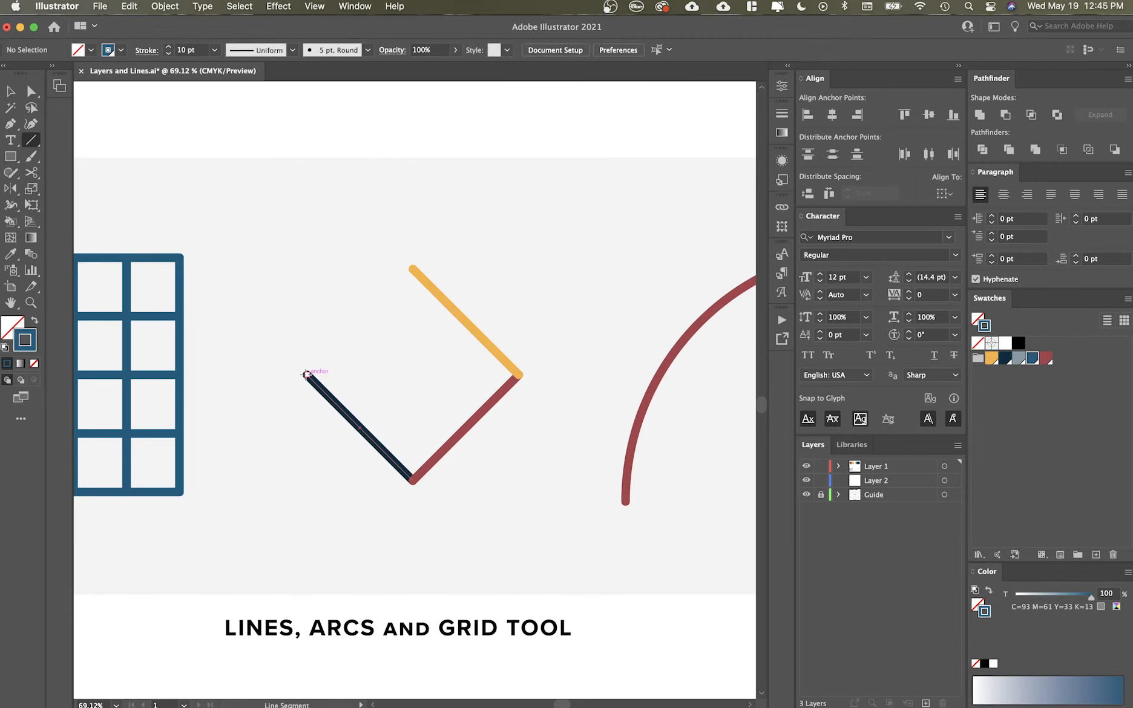
{"action": "left_click_drag", "start_coordinate": [306, 374], "coordinate": [413, 268]}
{"action": "left_click", "coordinate": [490, 262]}
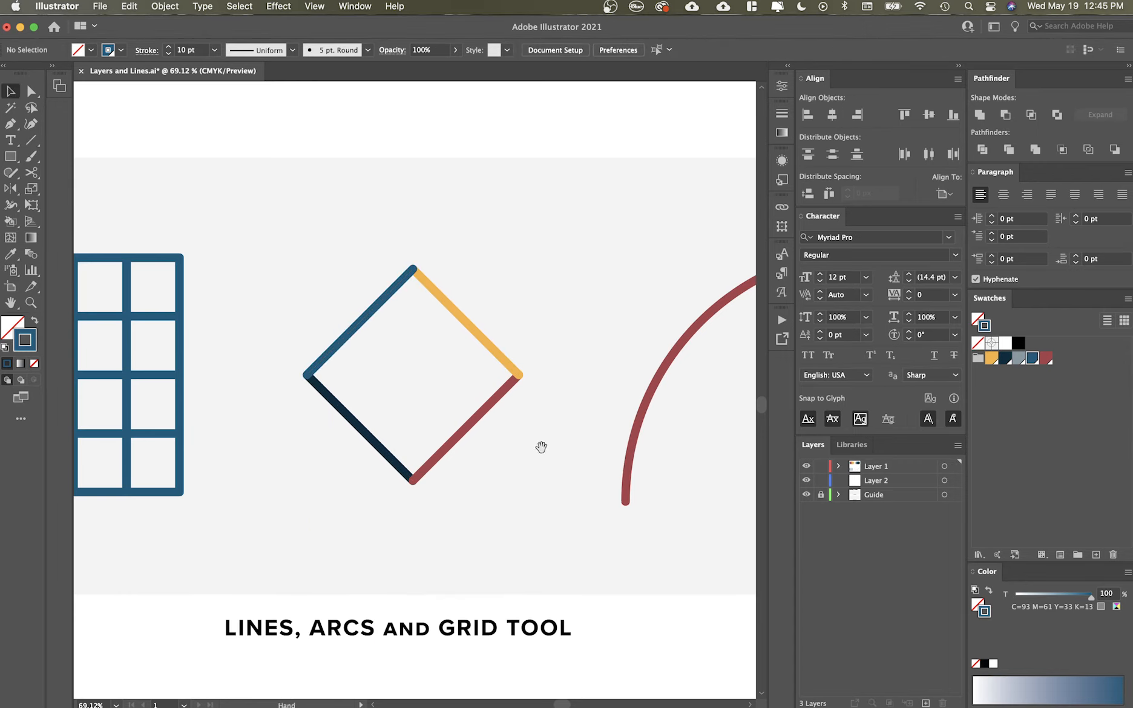
- Draw a smaller blue arc inside the red one with the Arc tool, its ends aligned with the red arc's lower and upper ends
{"action": "scroll", "coordinate": [584, 455], "scroll_direction": "down", "scroll_amount": 3}
{"action": "left_click_drag", "start_coordinate": [585, 455], "coordinate": [325, 445]}
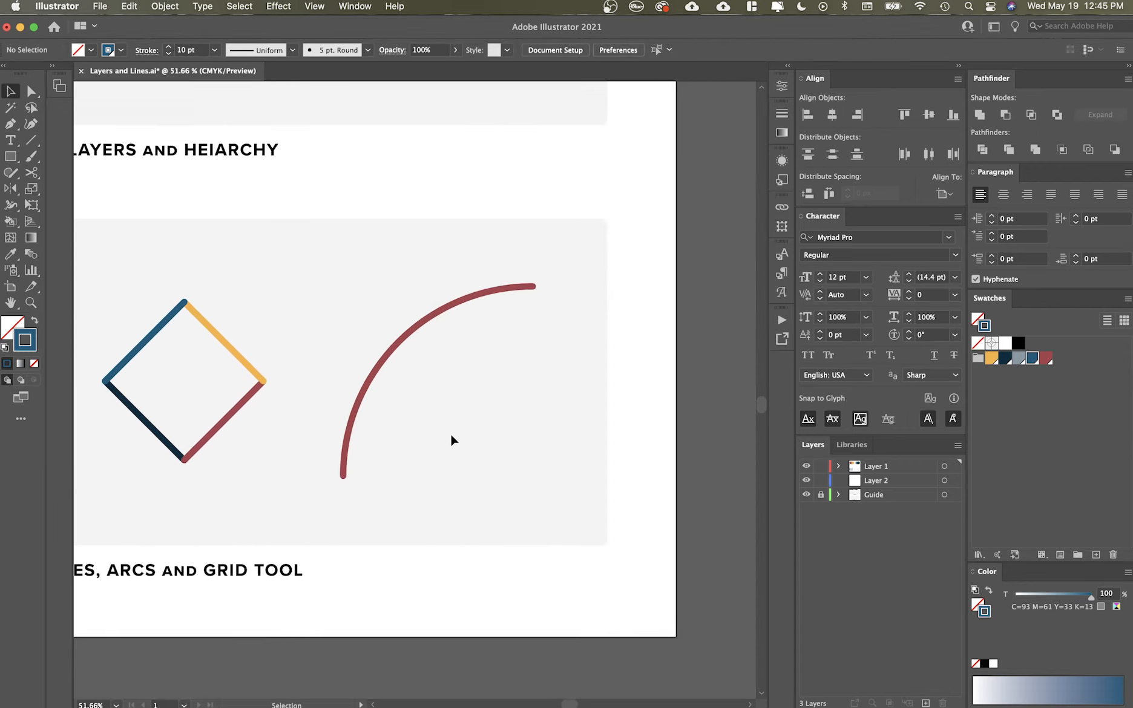
{"action": "left_click", "coordinate": [31, 140]}
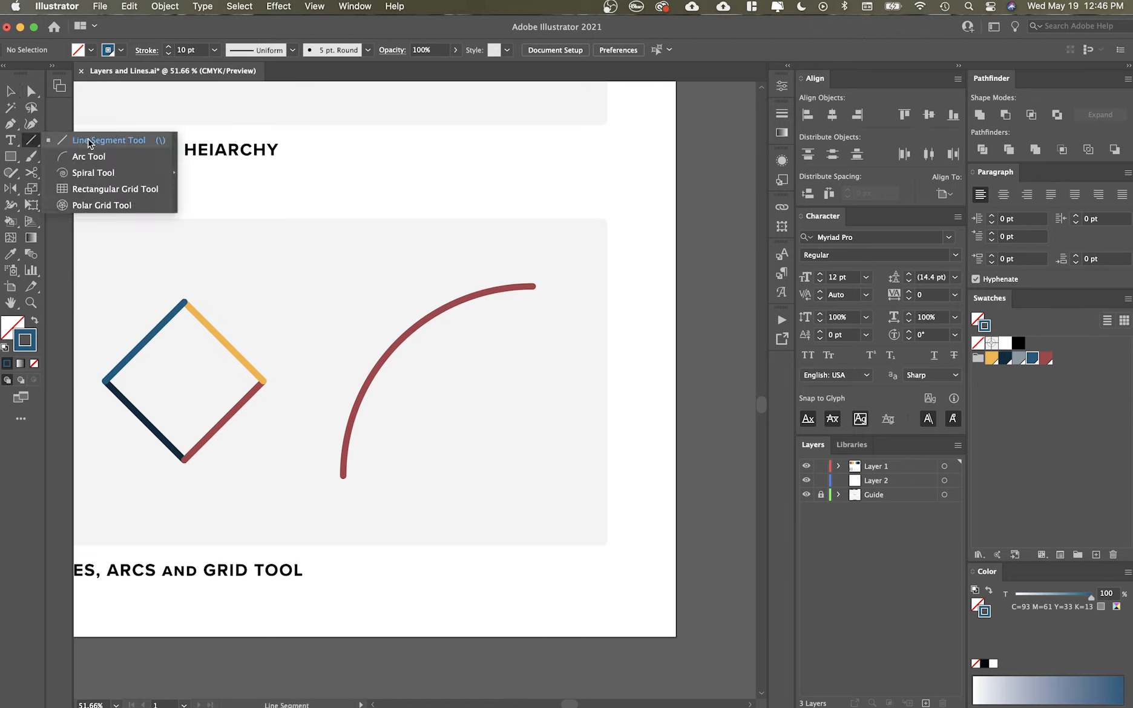
{"action": "left_click", "coordinate": [89, 157]}
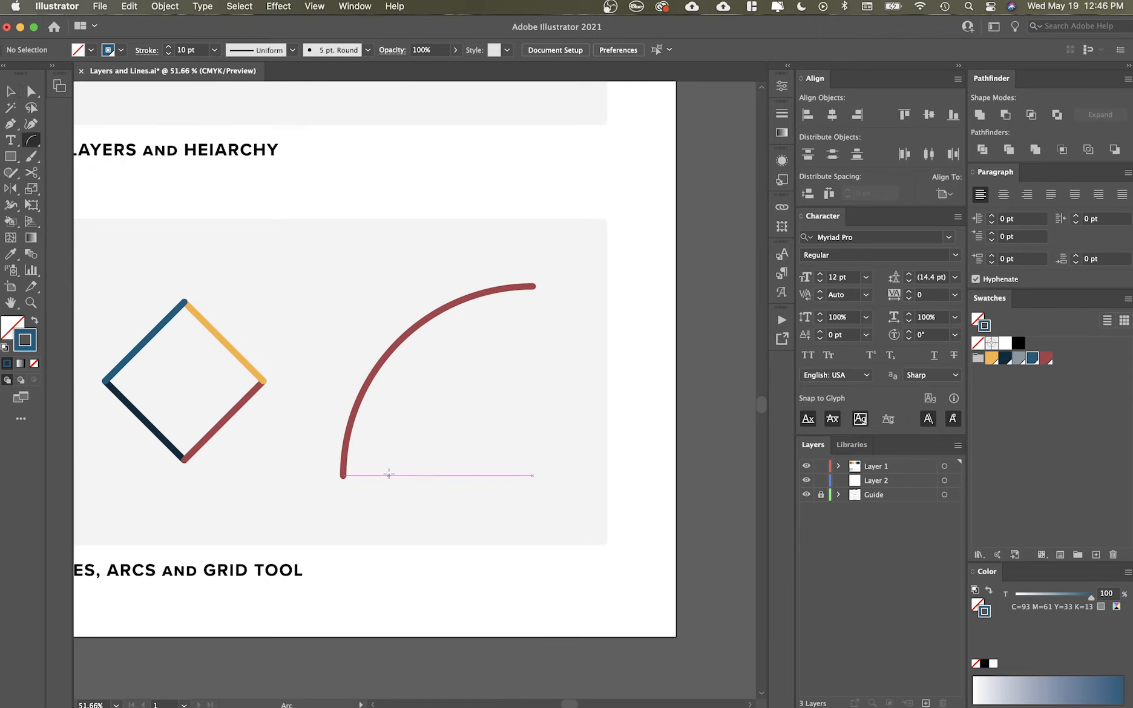
{"action": "left_click_drag", "start_coordinate": [405, 475], "coordinate": [532, 371]}
{"action": "key", "text": "v"}
{"action": "left_click", "coordinate": [431, 437]}
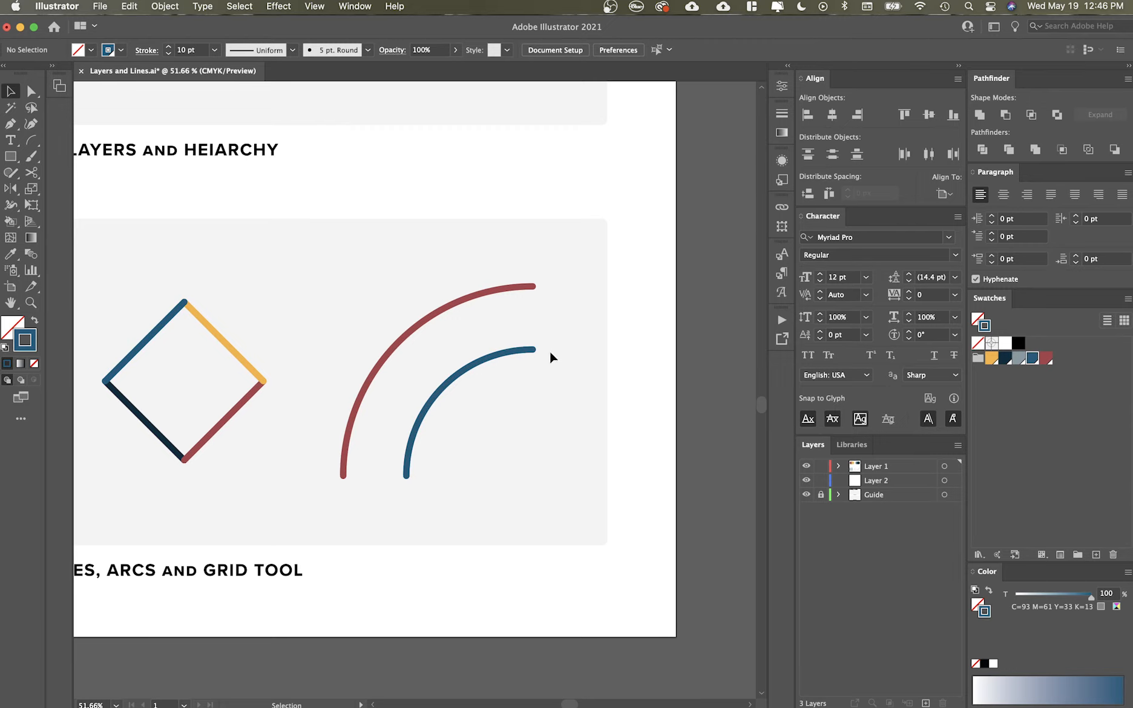
- Try connecting the upper and lower ends of the two arcs with the Pen tool, and undo the connections
{"action": "key", "text": "p"}
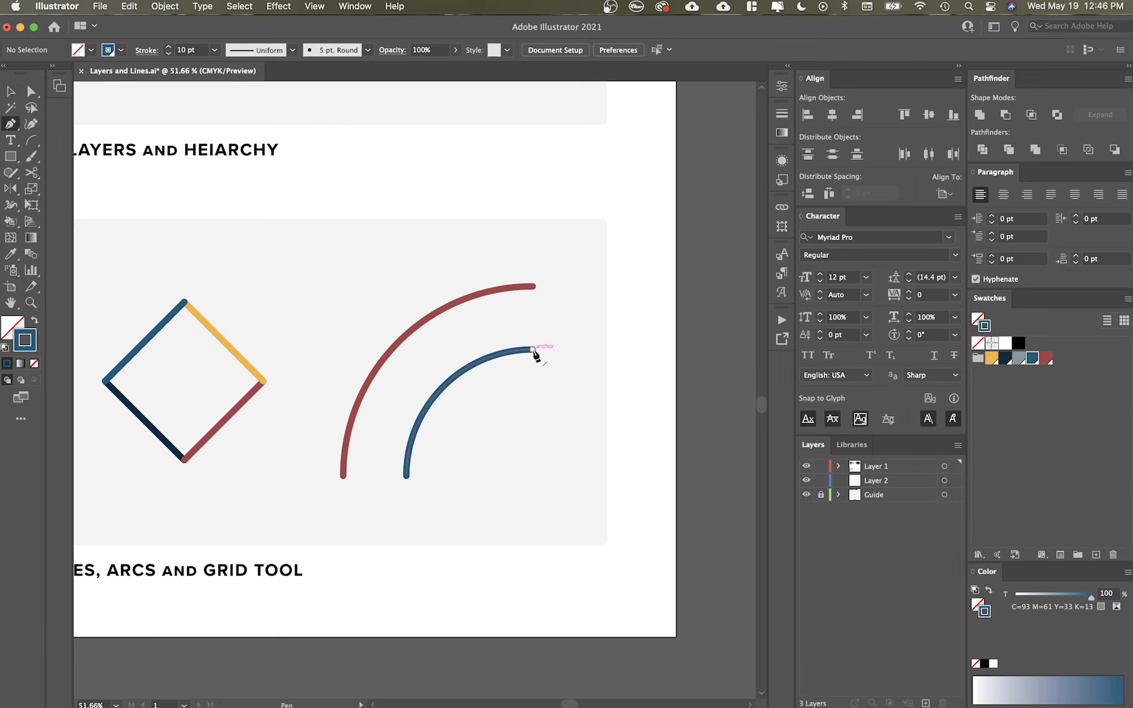
{"action": "left_click", "coordinate": [534, 350]}
{"action": "left_click", "coordinate": [534, 286]}
{"action": "key", "text": "v"}
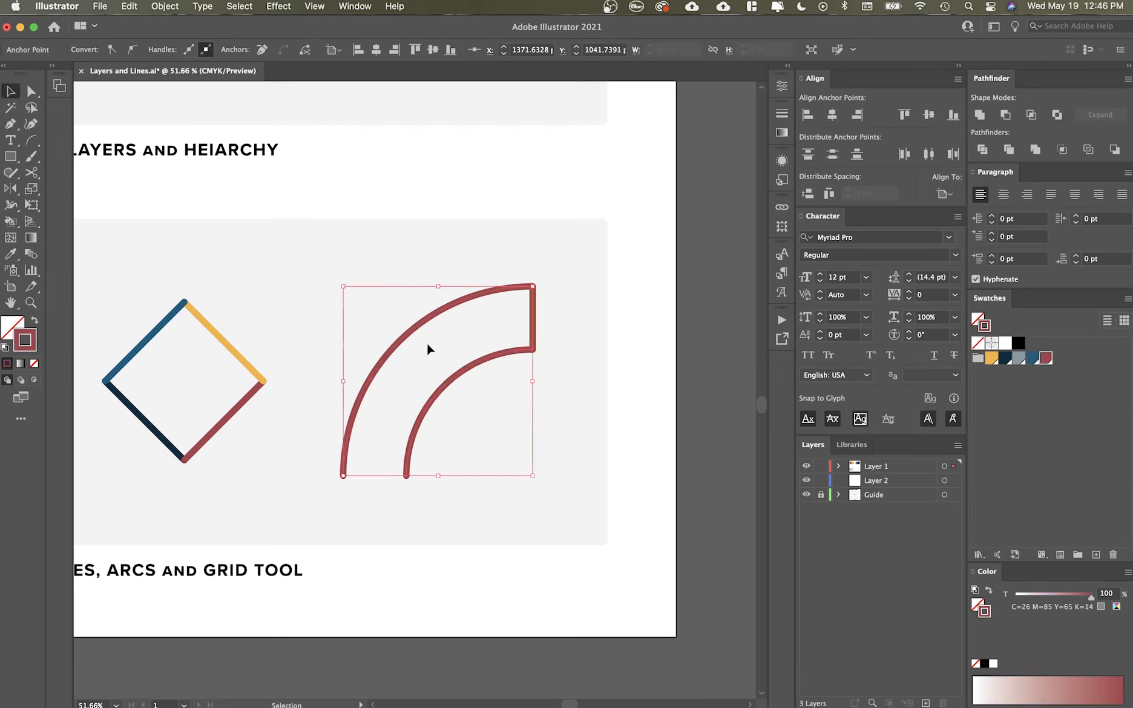
{"action": "left_click", "coordinate": [428, 349]}
{"action": "key", "text": "p"}
{"action": "left_click", "coordinate": [406, 475]}
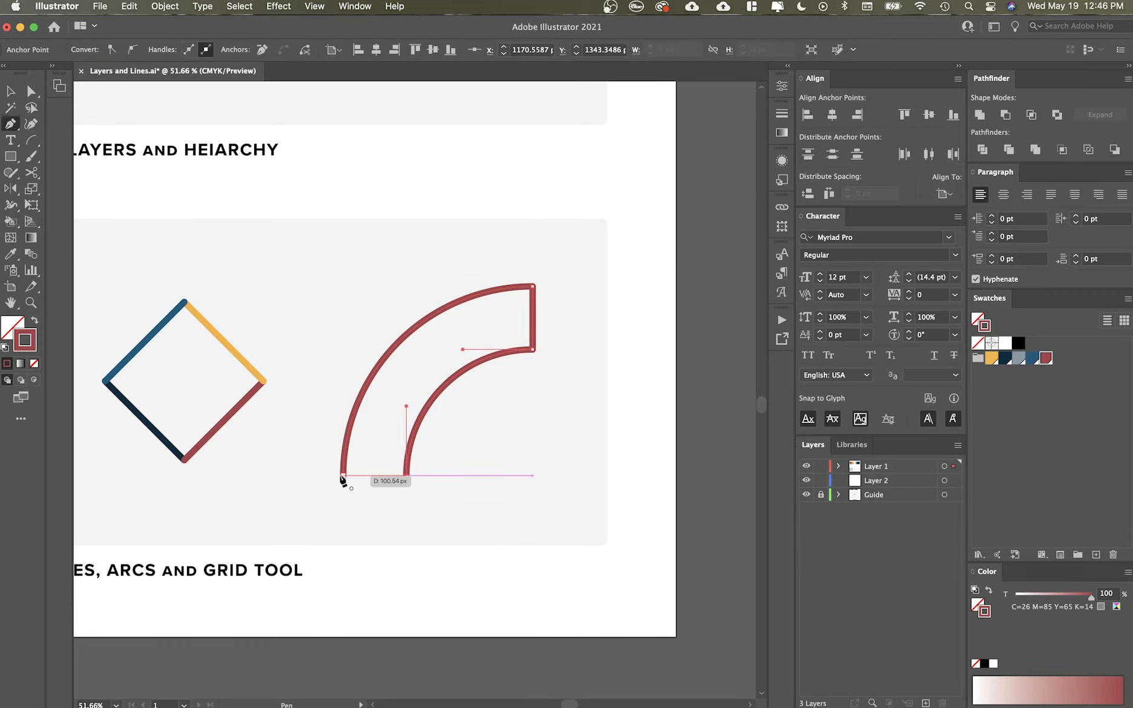
{"action": "left_click", "coordinate": [343, 476]}
{"action": "key", "text": "v"}
{"action": "left_click", "coordinate": [567, 268]}
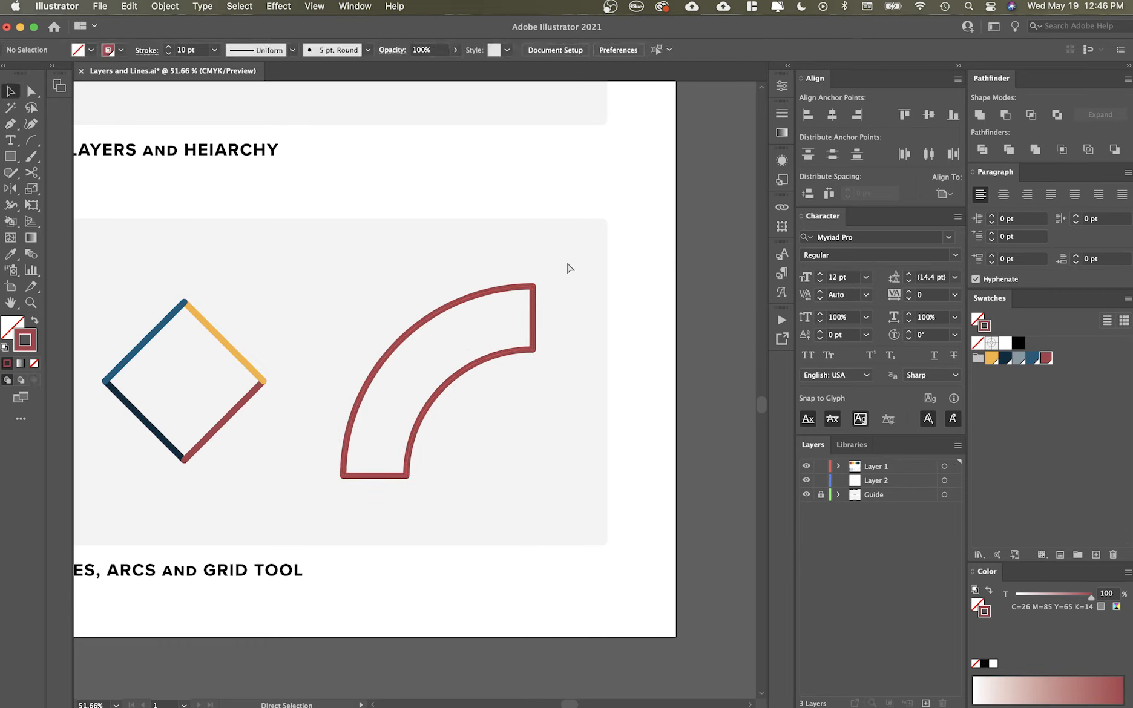
{"action": "key", "text": "ctrl+z"}
{"action": "key", "text": "ctrl+z"}
- Join the red and blue arcs at both pairs of ends into one closed shape, and fit the whole artboard in view
{"action": "left_click_drag", "start_coordinate": [492, 437], "coordinate": [347, 295]}
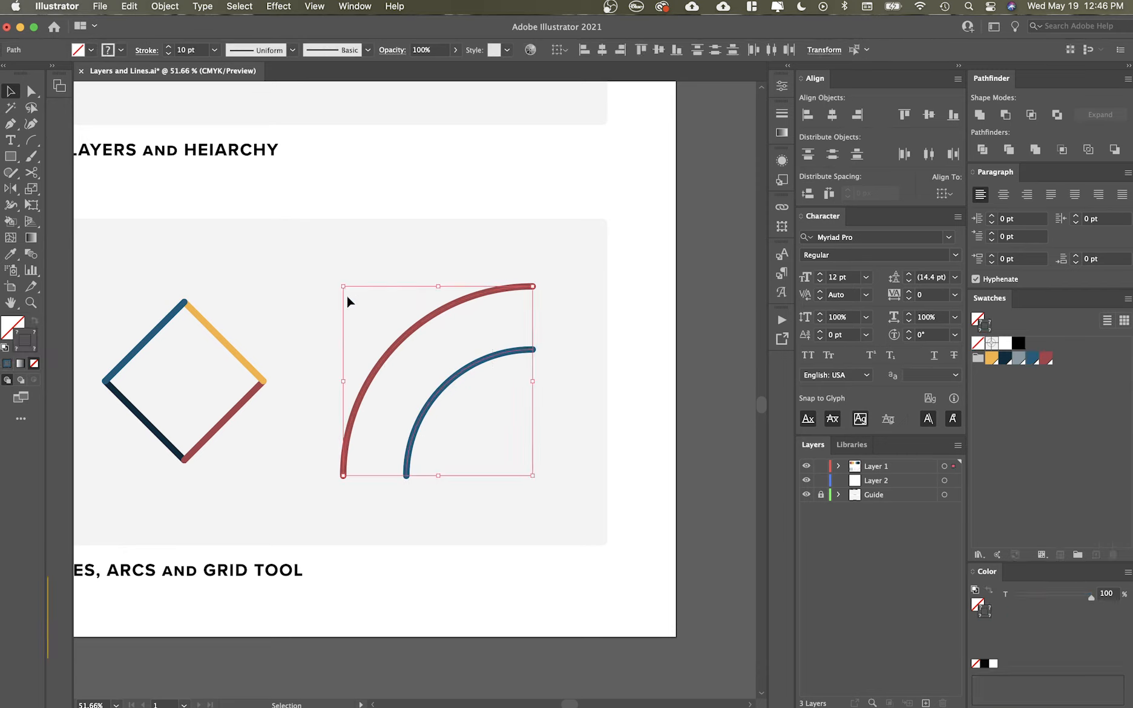
{"action": "key", "text": "super+j"}
{"action": "key", "text": "super+j"}
{"action": "left_click", "coordinate": [346, 296]}
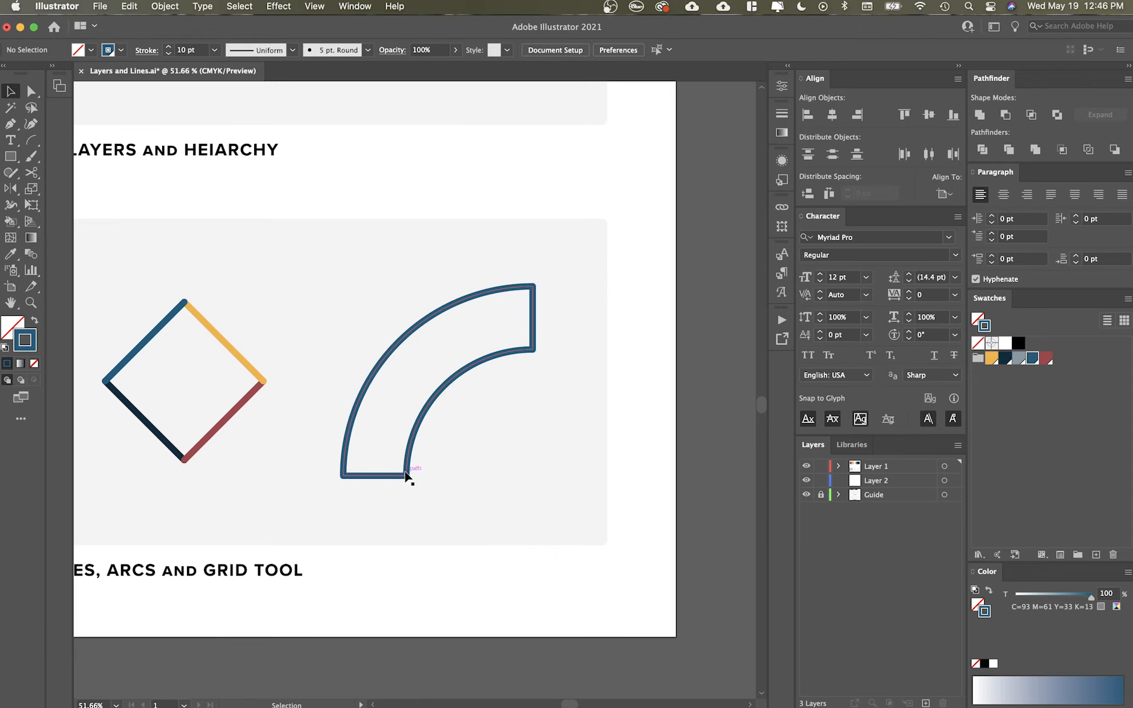
{"action": "key", "text": "space"}
{"action": "left_click_drag", "start_coordinate": [415, 267], "coordinate": [487, 271]}
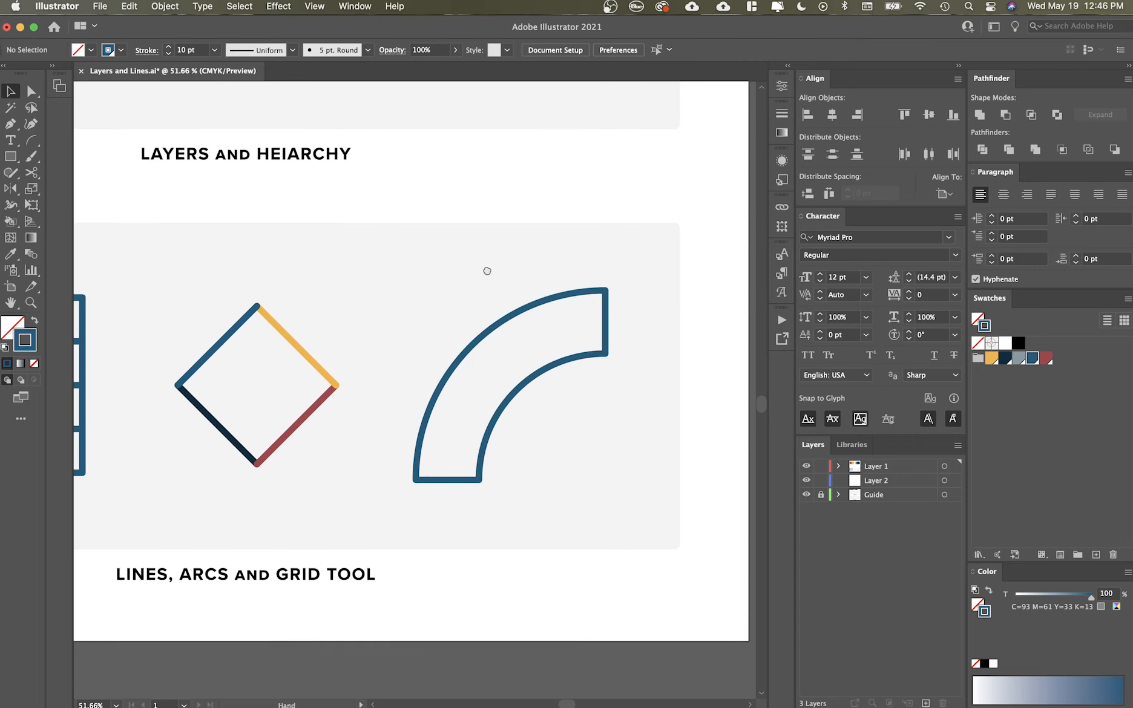
{"action": "key", "text": "super+0"}
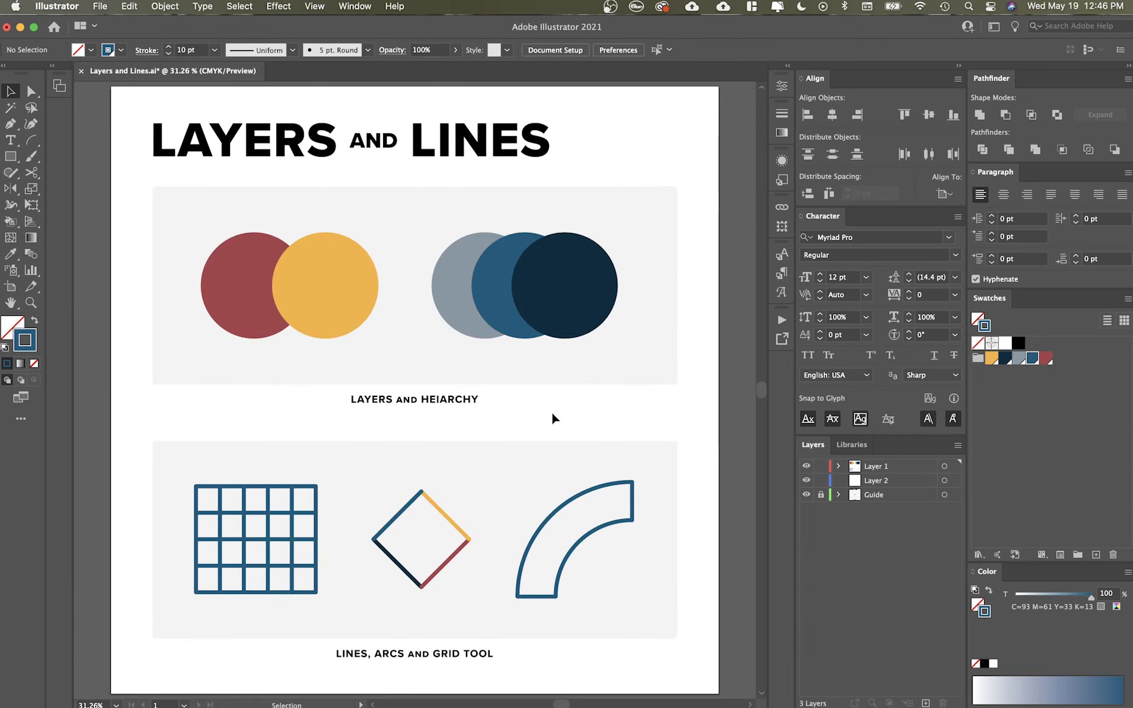